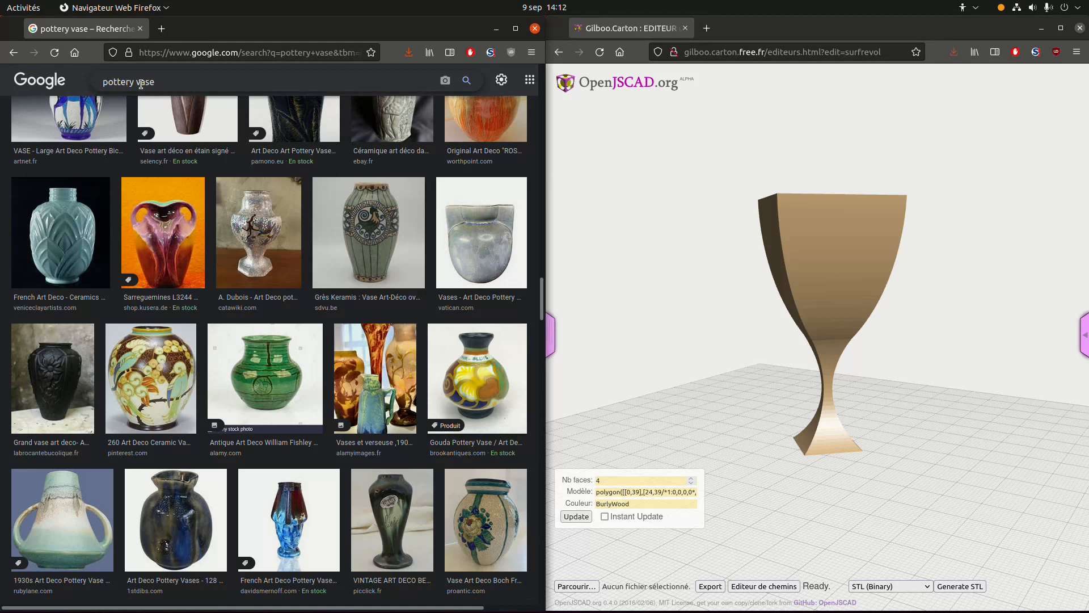
# Browse the art deco pottery vase image results for a suitable vase shape
pyautogui.scroll(3, 152, 134)
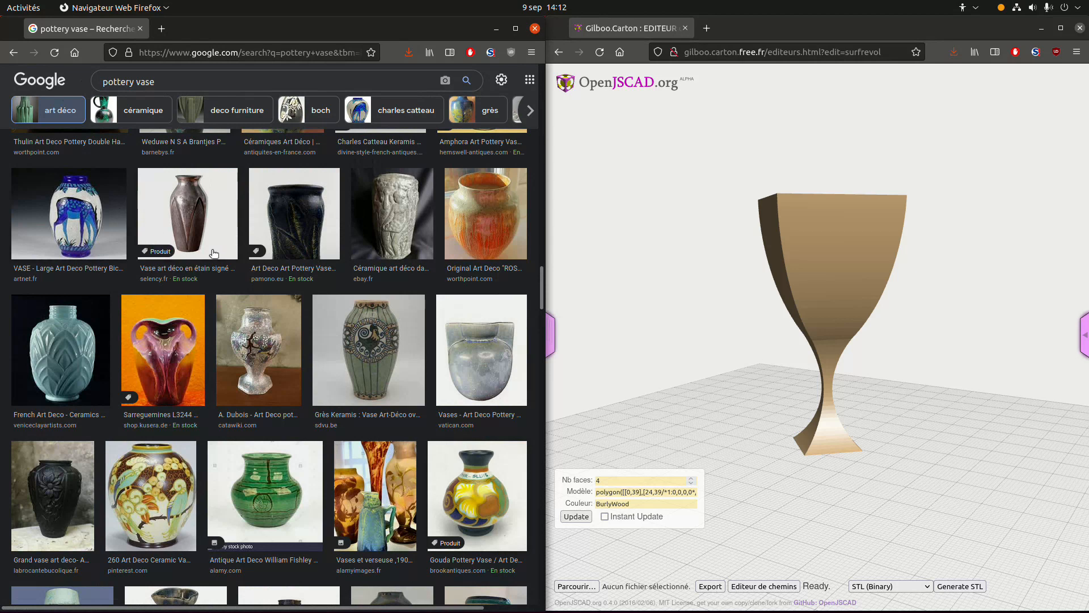
pyautogui.scroll(-3, 265, 315)
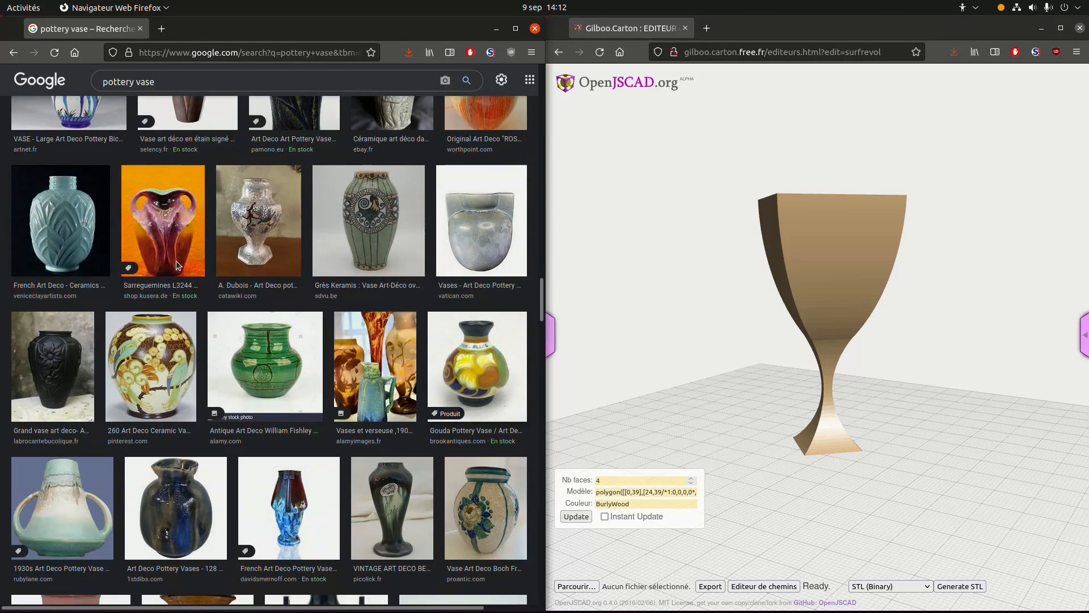
pyautogui.scroll(2, 141, 202)
pyautogui.scroll(3, 211, 204)
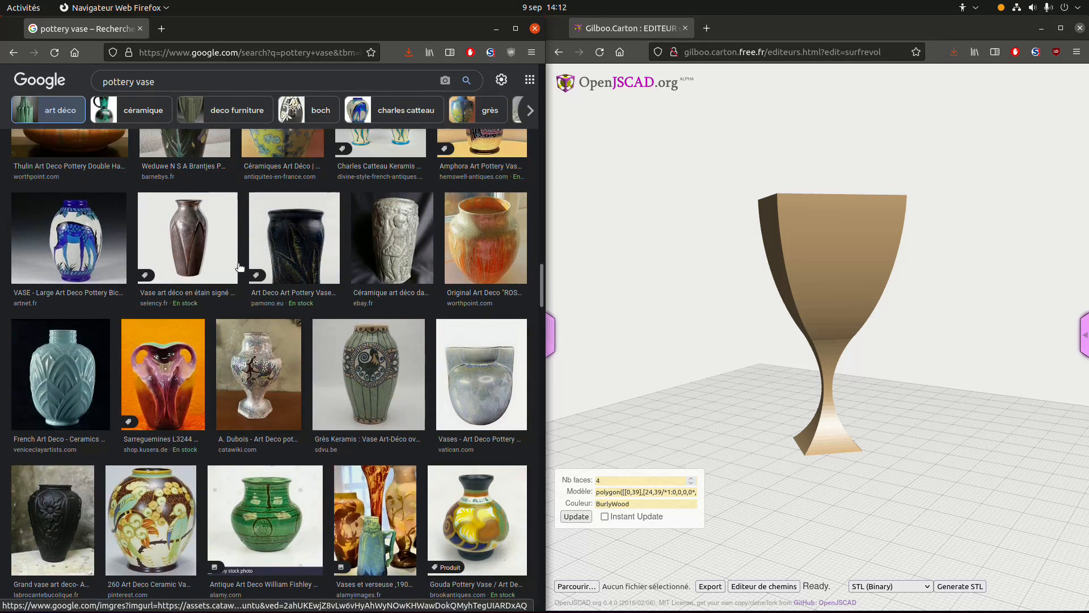
pyautogui.scroll(3, 212, 204)
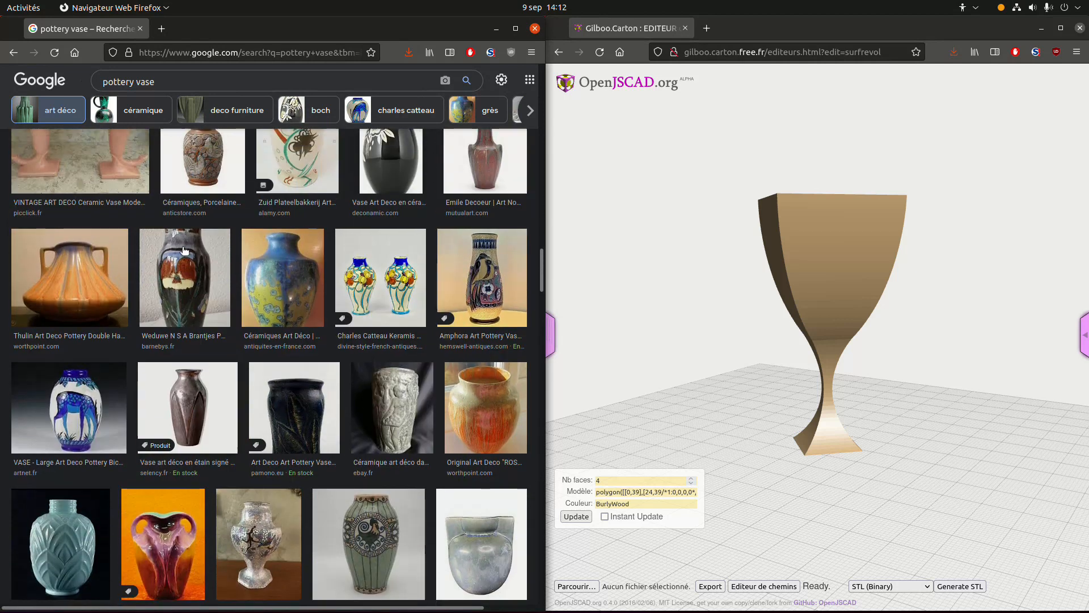
pyautogui.scroll(-3, 185, 257)
pyautogui.scroll(-2, 186, 257)
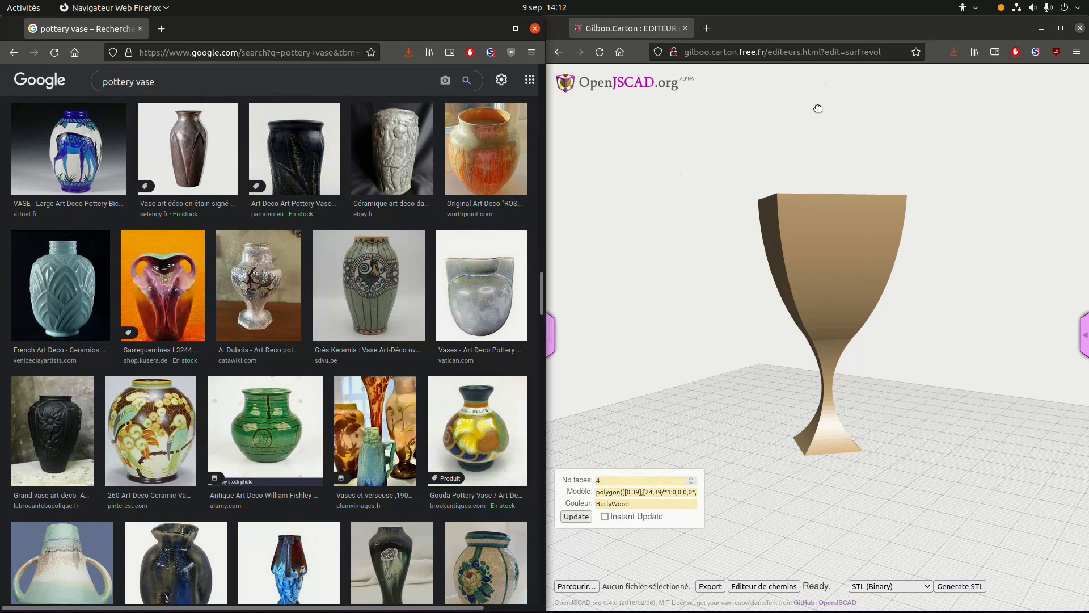
# Inspect the four-sided goblet model from different angles and view the list of available object models
pyautogui.click(819, 305)
pyautogui.moveTo(819, 305); pyautogui.dragTo(768, 308)
pyautogui.click(550, 336)
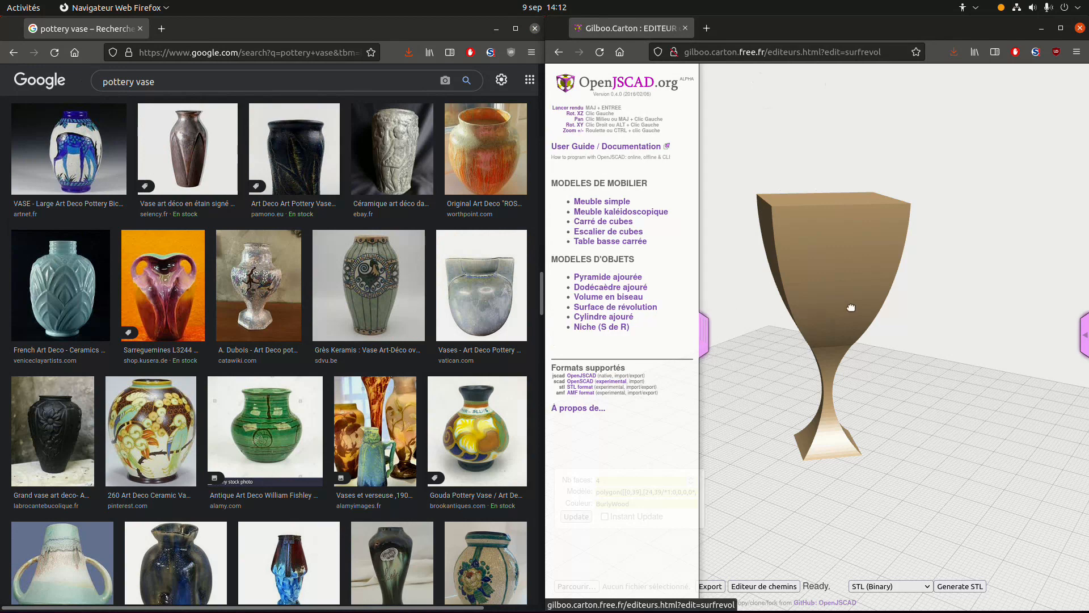
pyautogui.moveTo(946, 352); pyautogui.dragTo(893, 352)
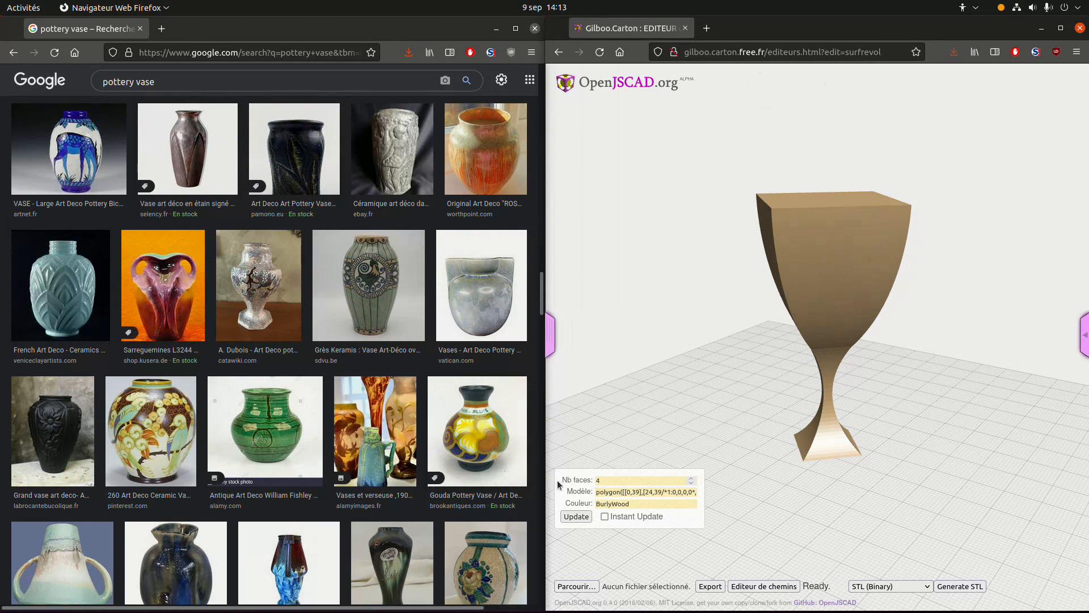
# Set the goblet's number of faces to 12 and update the model
pyautogui.moveTo(607, 481); pyautogui.dragTo(587, 480)
pyautogui.click(578, 520)
pyautogui.moveTo(864, 318); pyautogui.dragTo(921, 323)
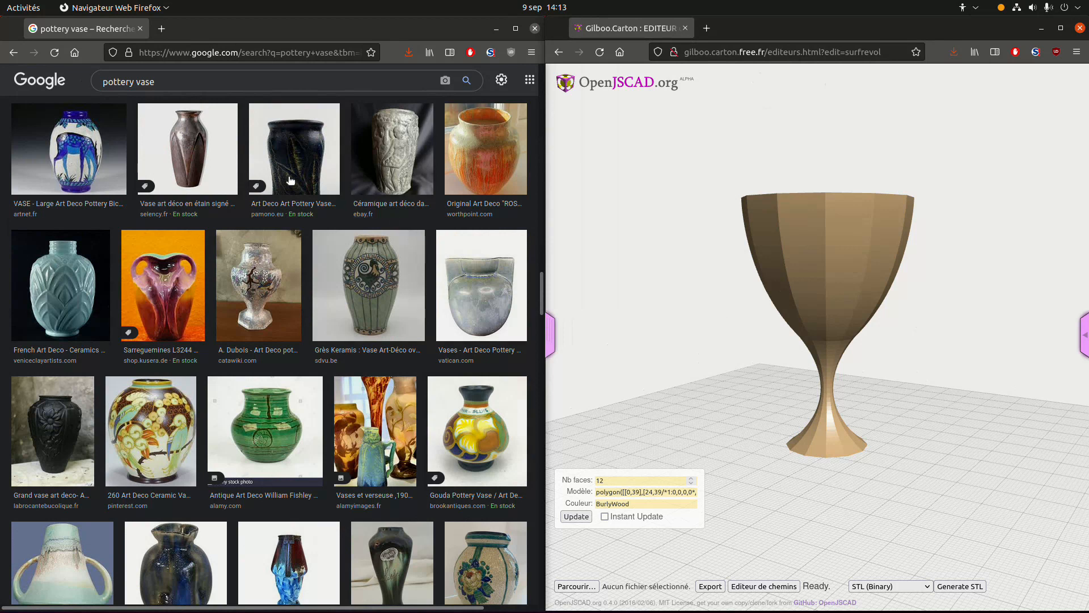
# Find the green "Grès Keramis : Vase Art-Déco" picture in the image results and copy its image link
pyautogui.scroll(3, 295, 187)
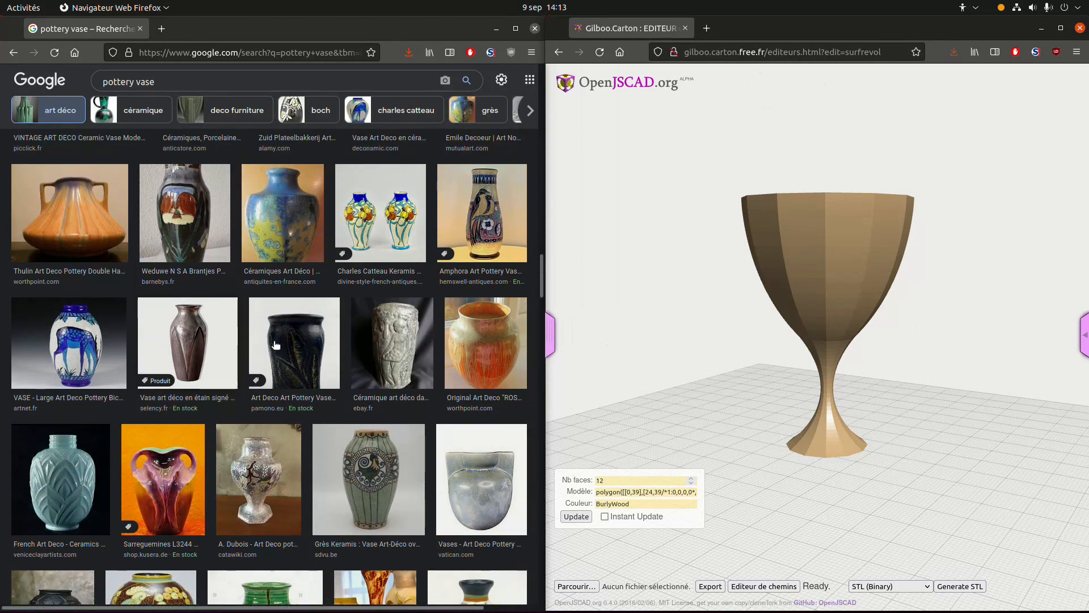
pyautogui.scroll(2, 267, 341)
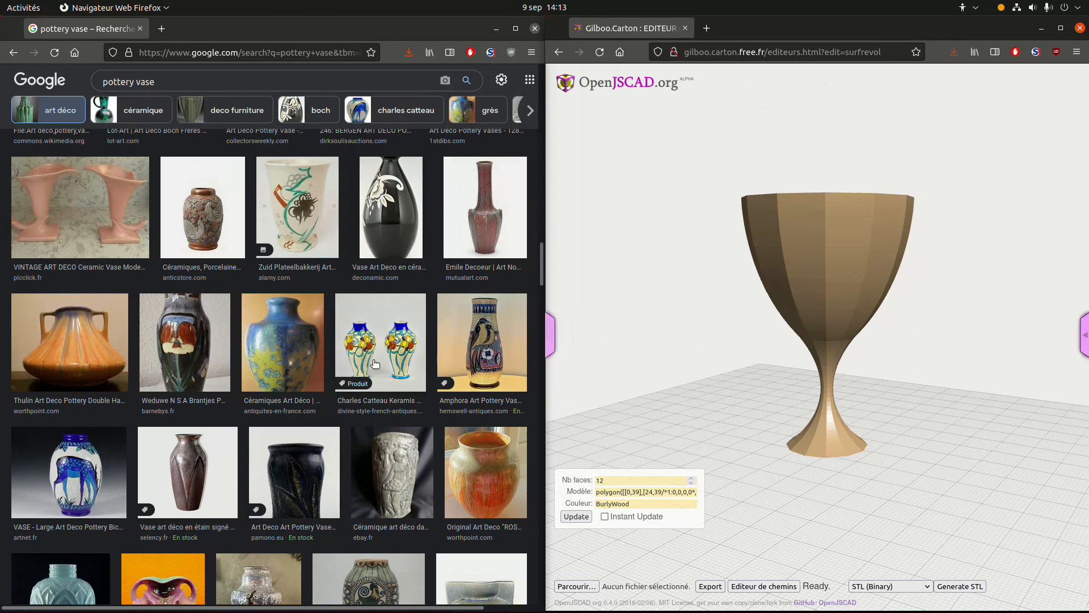
pyautogui.scroll(-3, 379, 383)
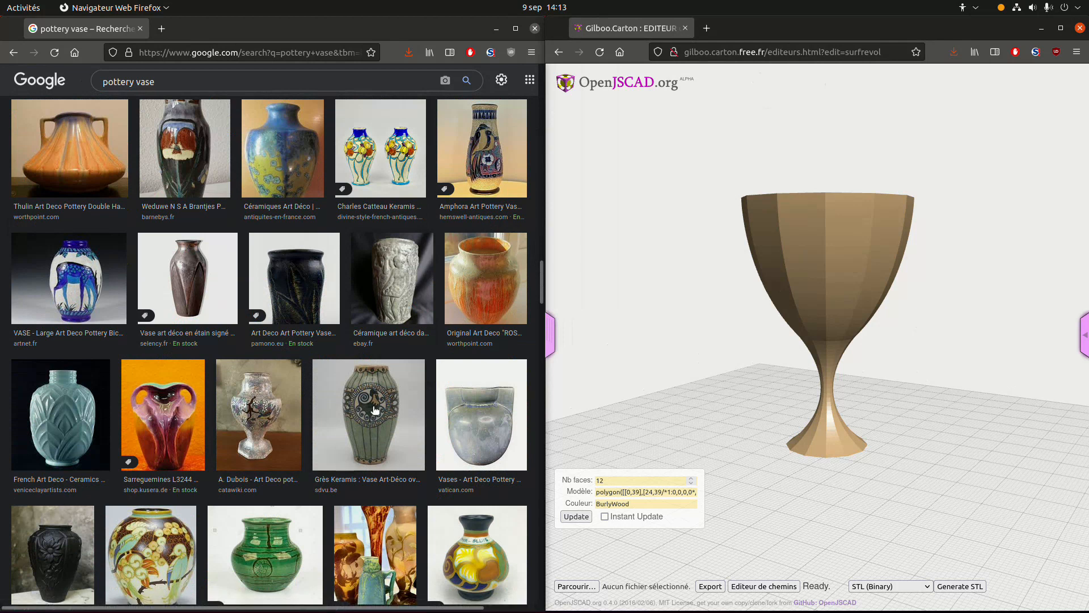
pyautogui.rightClick(374, 409)
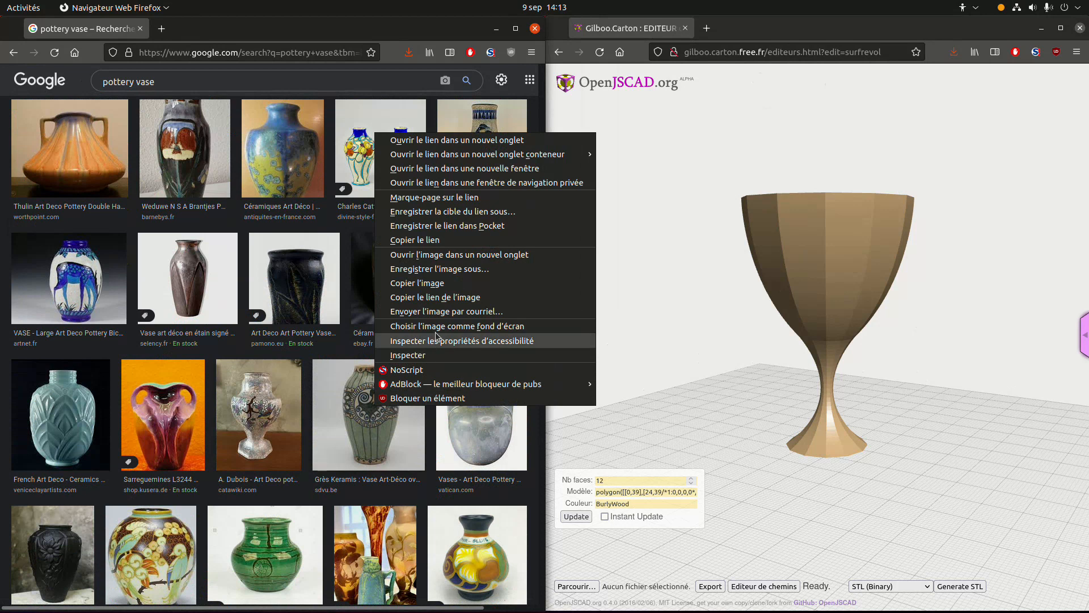
pyautogui.click(452, 297)
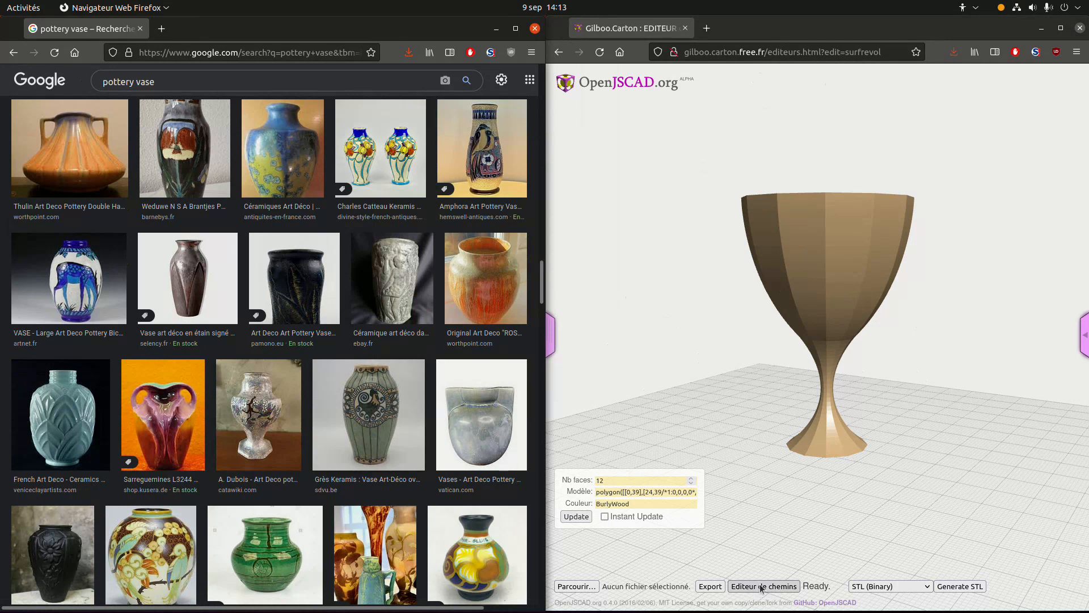
# Open the path editor, load the copied vase image link as the background picture, and scale it to 300%
pyautogui.click(777, 586)
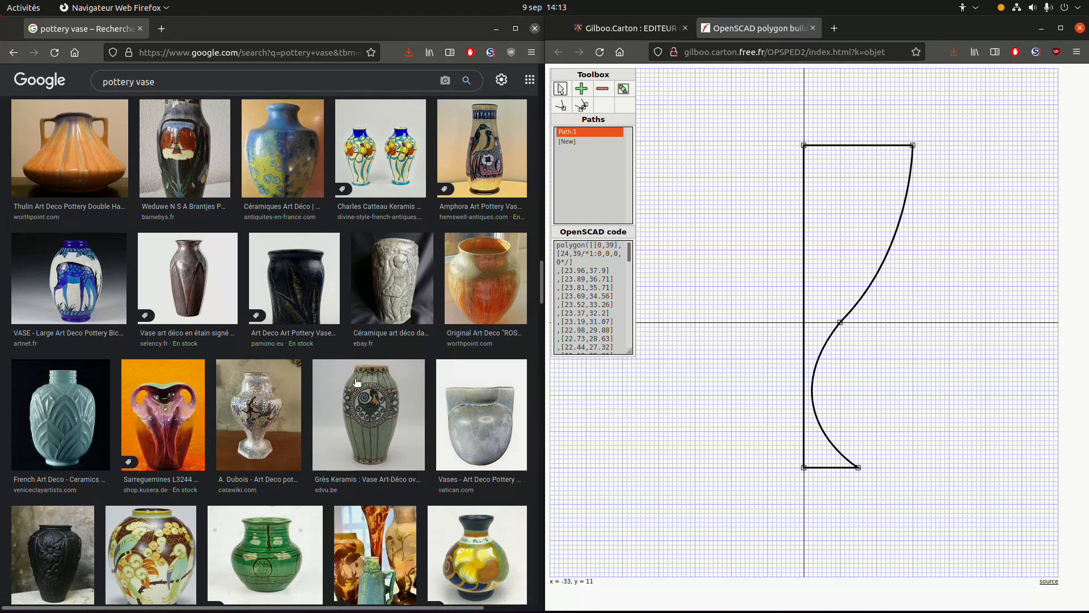
pyautogui.click(623, 90)
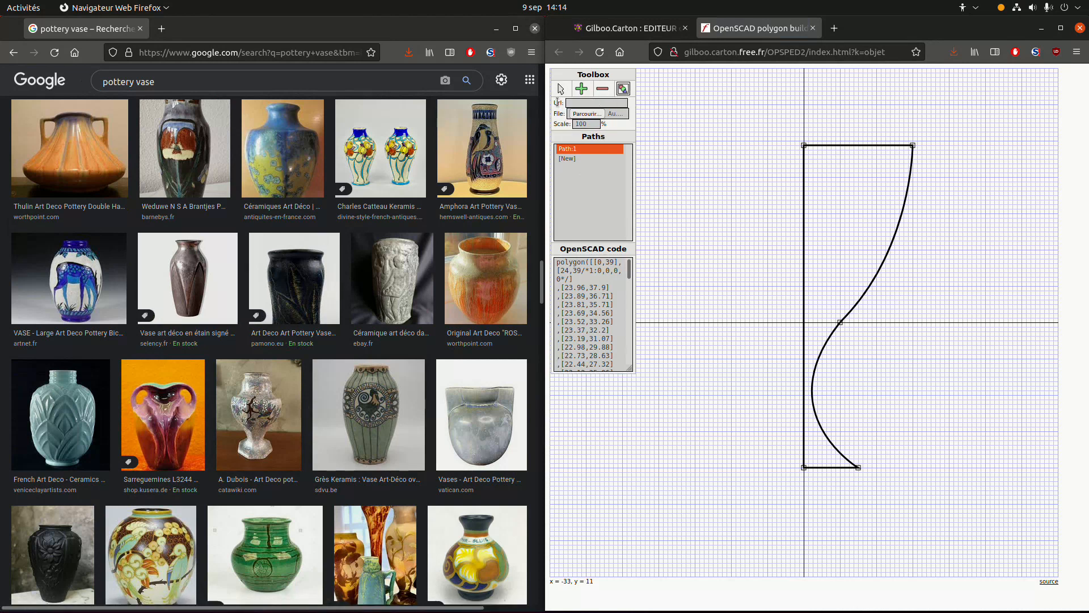
pyautogui.click(579, 103)
pyautogui.rightClick(571, 104)
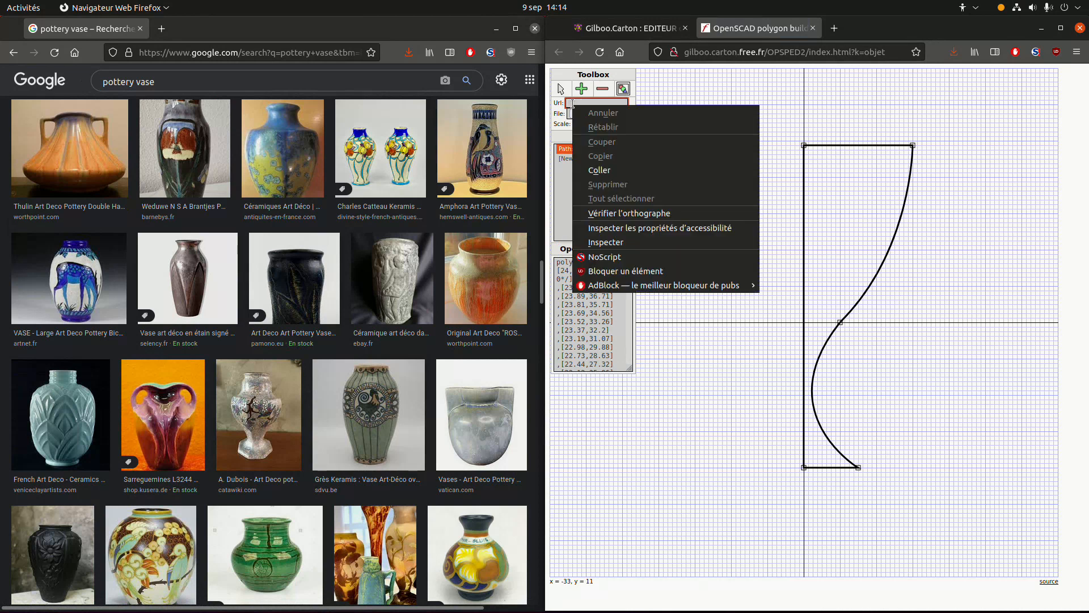
pyautogui.click(619, 173)
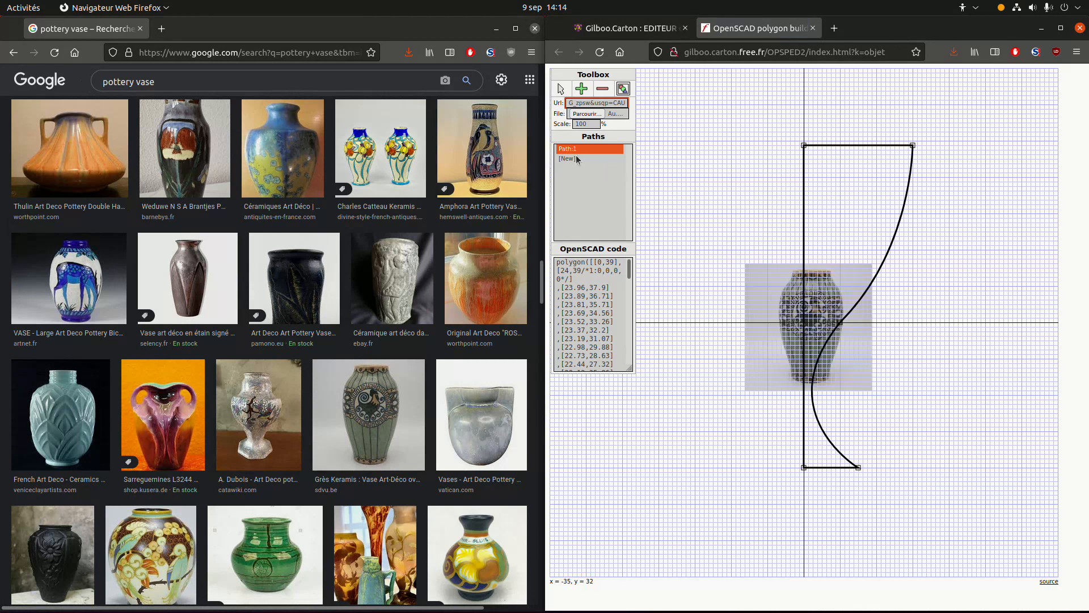
pyautogui.doubleClick(580, 125)
pyautogui.write('300')
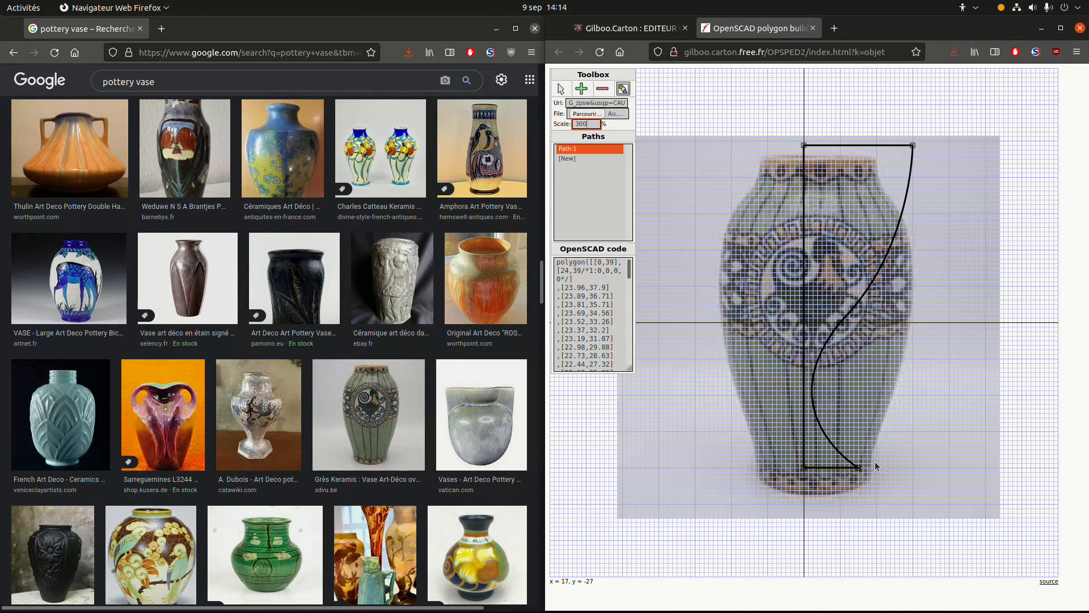
# Delete the existing goblet path by clearing all its OpenSCAD code, and activate the tool for adding points
pyautogui.click(586, 292)
pyautogui.hotkey('ctrl', 'a')
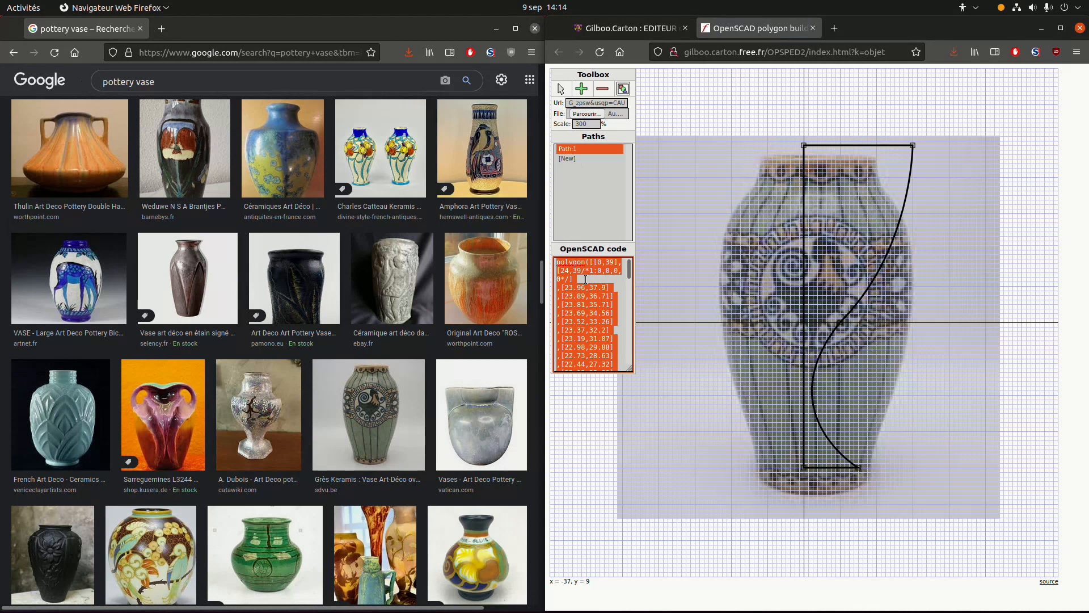
pyautogui.rightClick(586, 280)
pyautogui.click(653, 362)
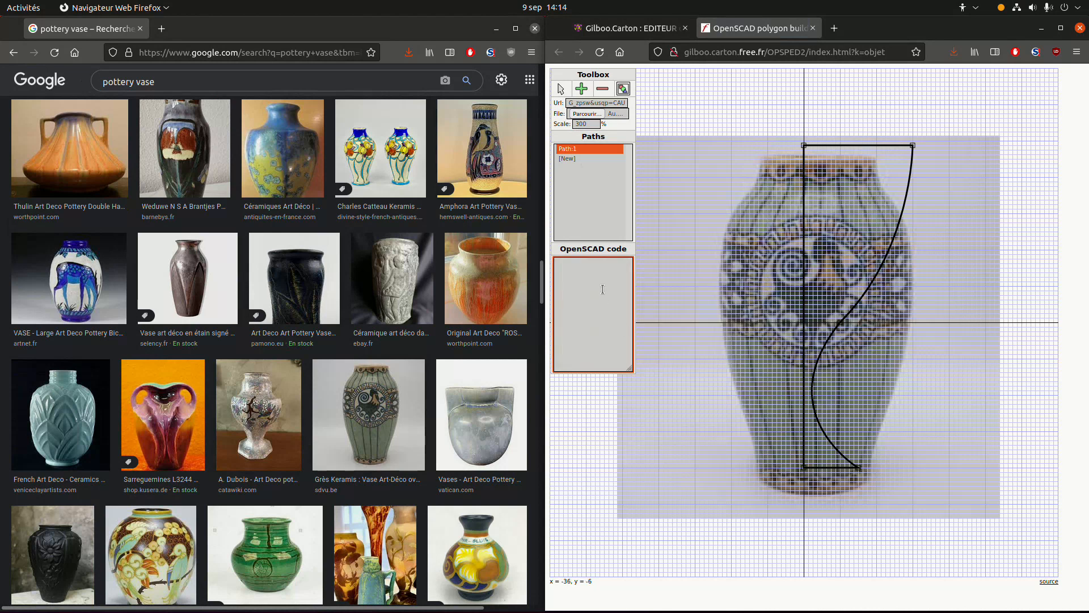
pyautogui.click(583, 90)
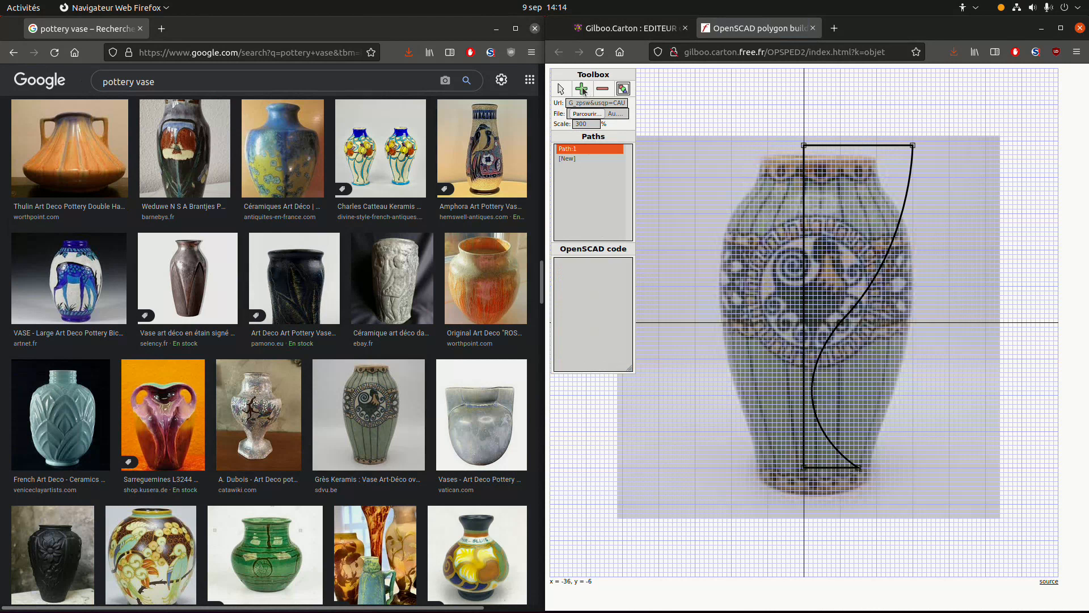
pyautogui.click(607, 259)
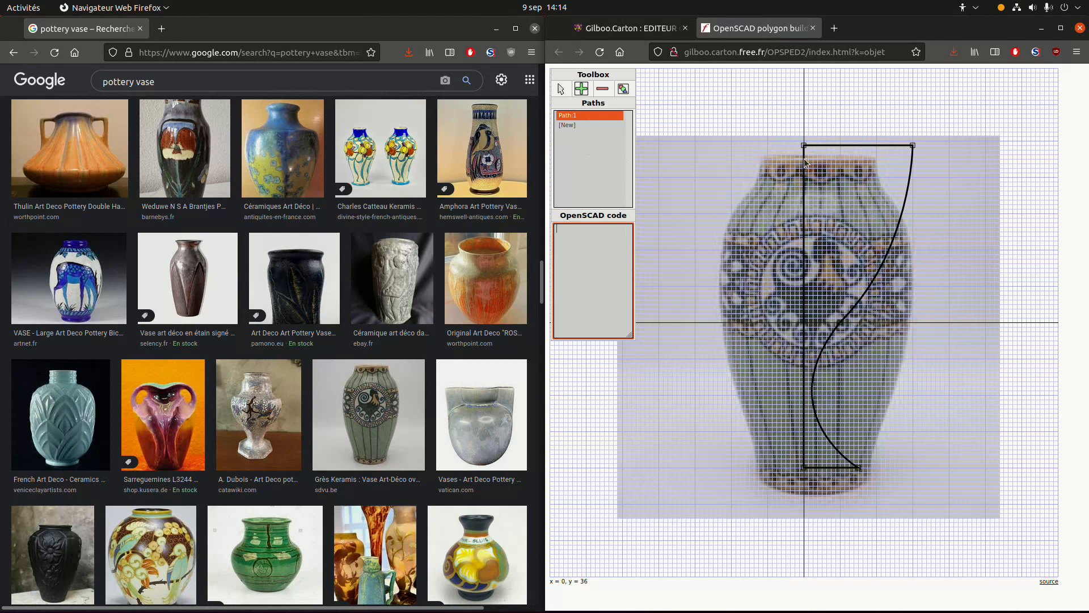
pyautogui.press('Delete')
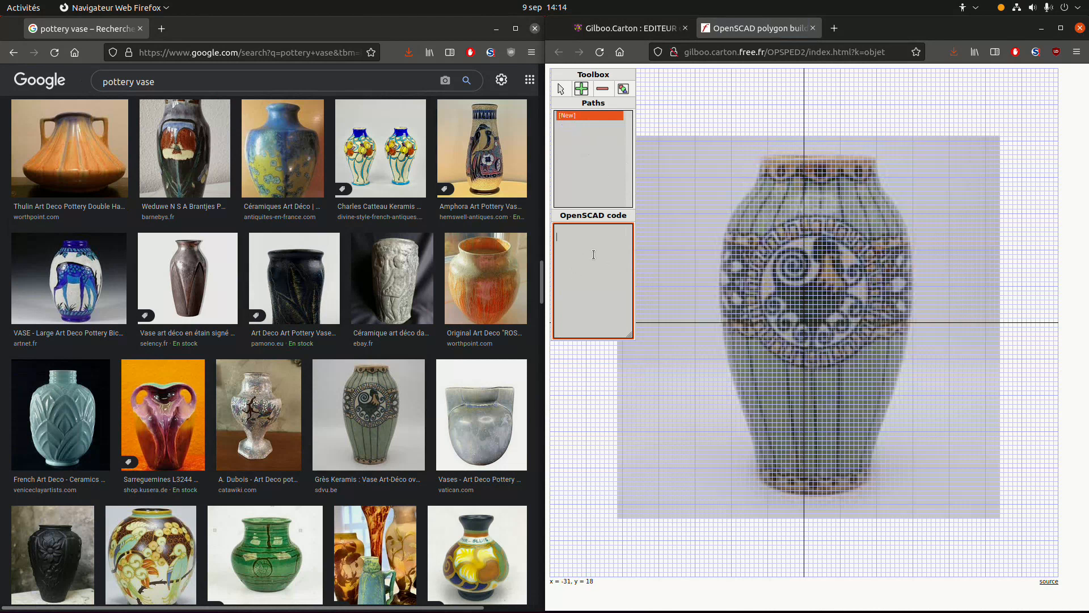
# Trace the vase's upper right outline with points at (0,36), (16,36), (16,33), (18,29), (22,23), (24,19) and (25,7)
pyautogui.click(805, 161)
pyautogui.click(876, 160)
pyautogui.click(876, 172)
pyautogui.click(884, 193)
pyautogui.click(903, 216)
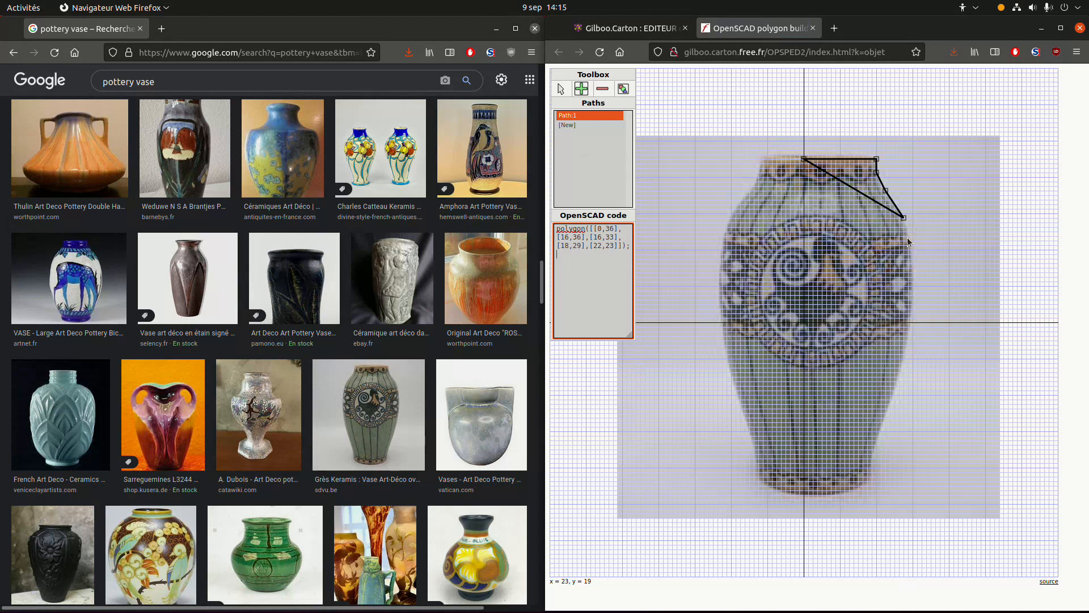
pyautogui.click(912, 237)
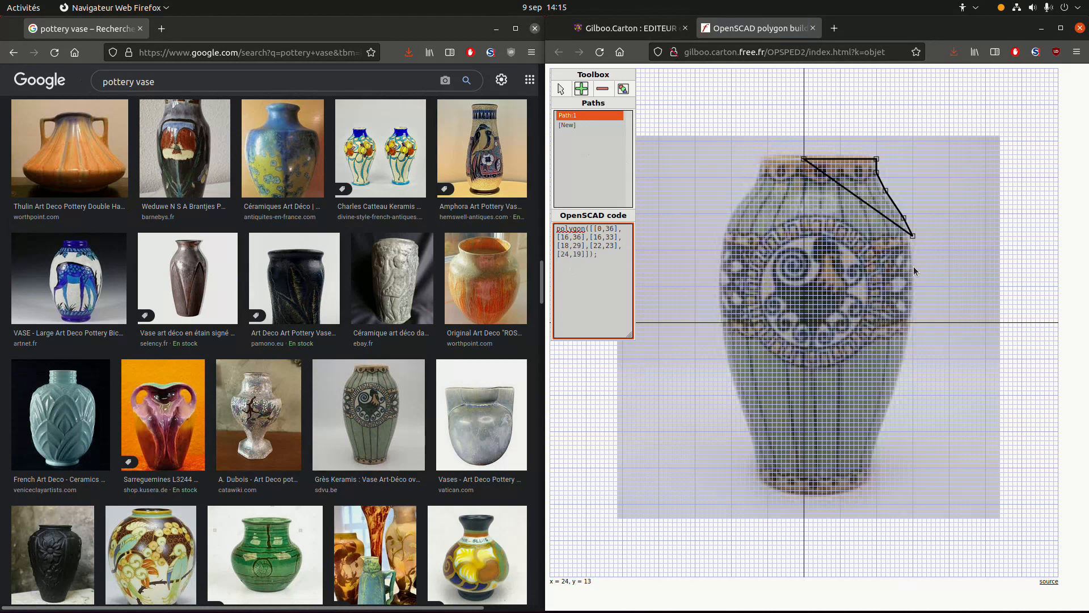
pyautogui.click(916, 290)
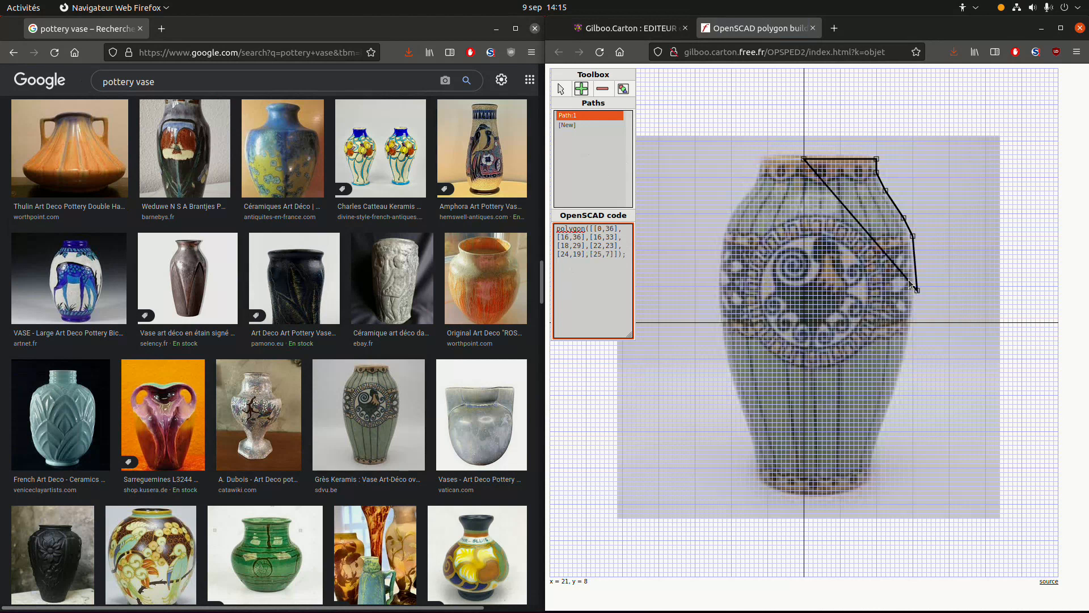
# Continue the outline down the vase through (23,0), (23,-4), (22,-9), (20,-17), (17,-24), (15,-28) and (15,-34), ending on the axis at (0,-35)
pyautogui.click(908, 323)
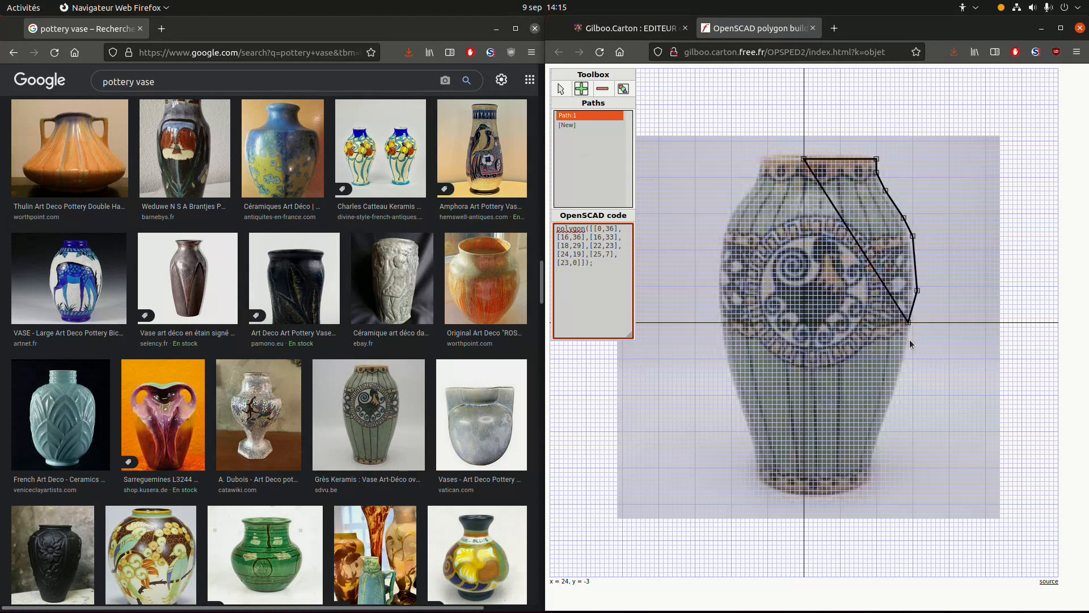
pyautogui.click(909, 341)
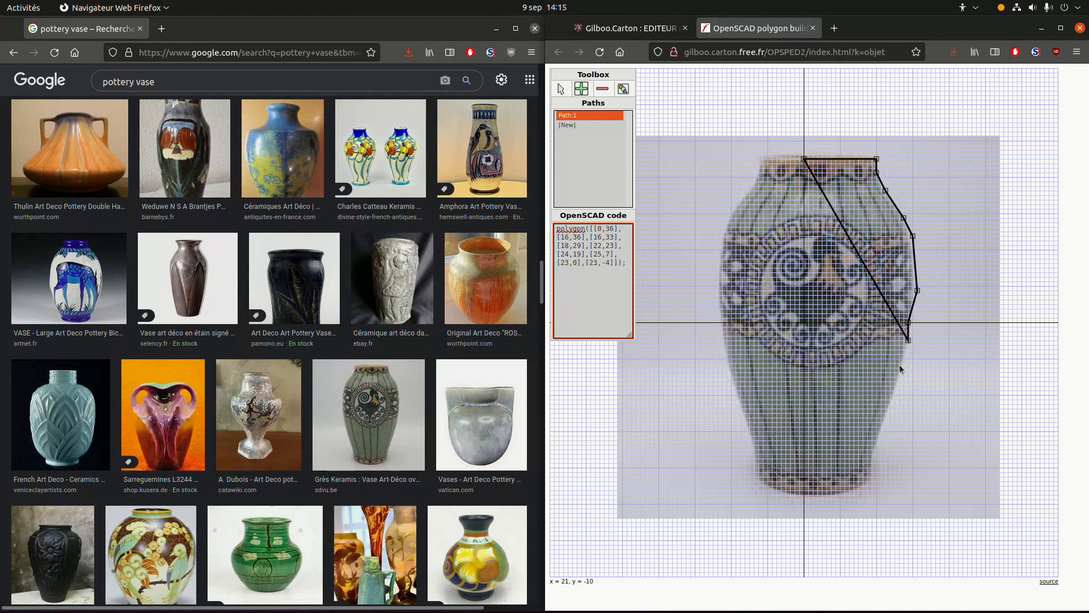
pyautogui.click(903, 363)
pyautogui.click(895, 399)
pyautogui.click(879, 432)
pyautogui.click(872, 448)
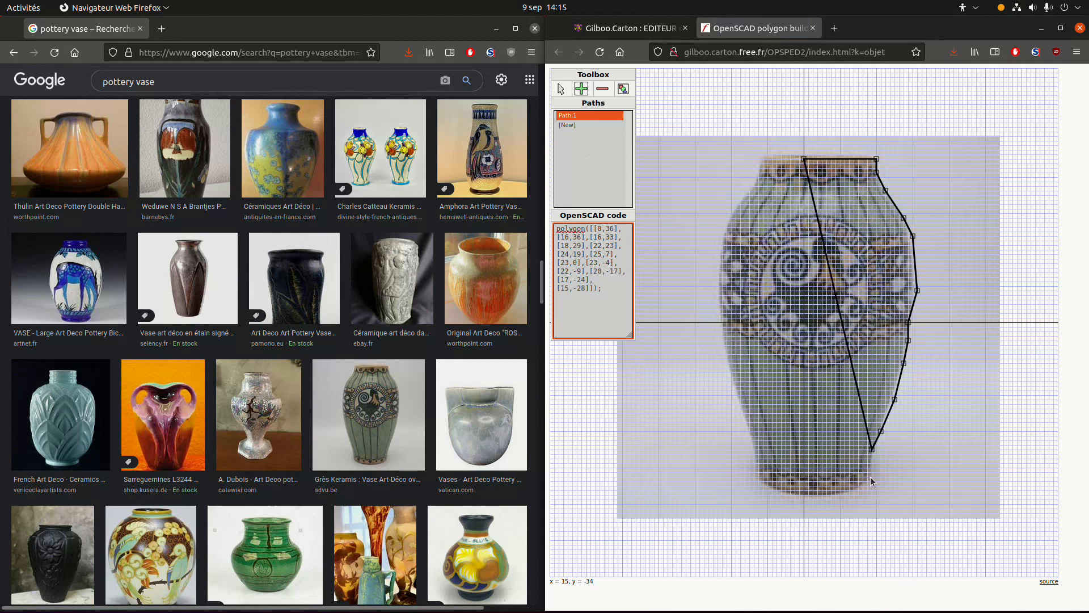
pyautogui.click(872, 477)
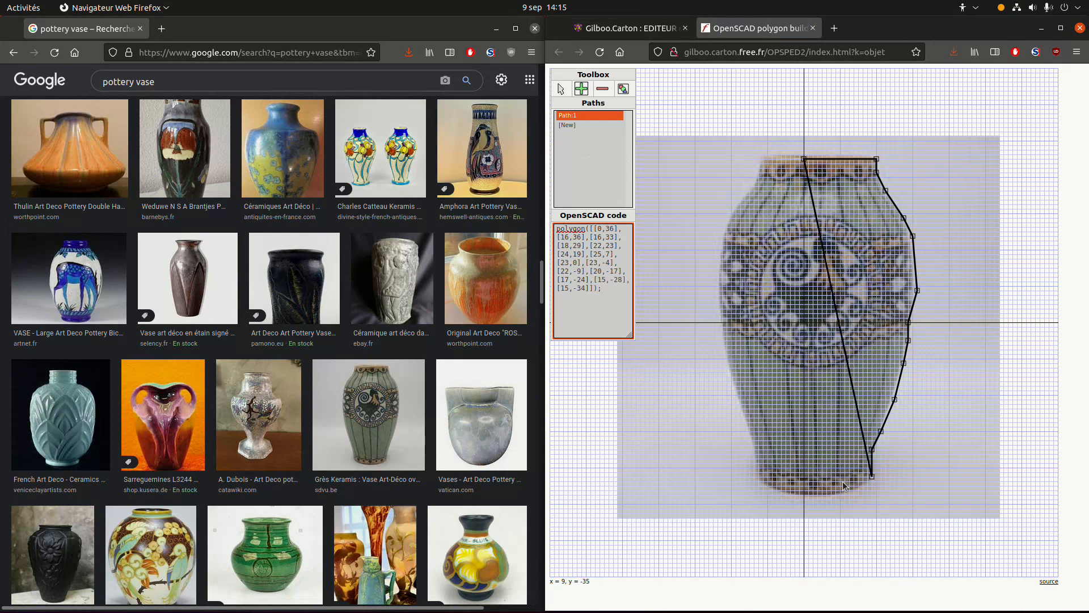
pyautogui.click(805, 482)
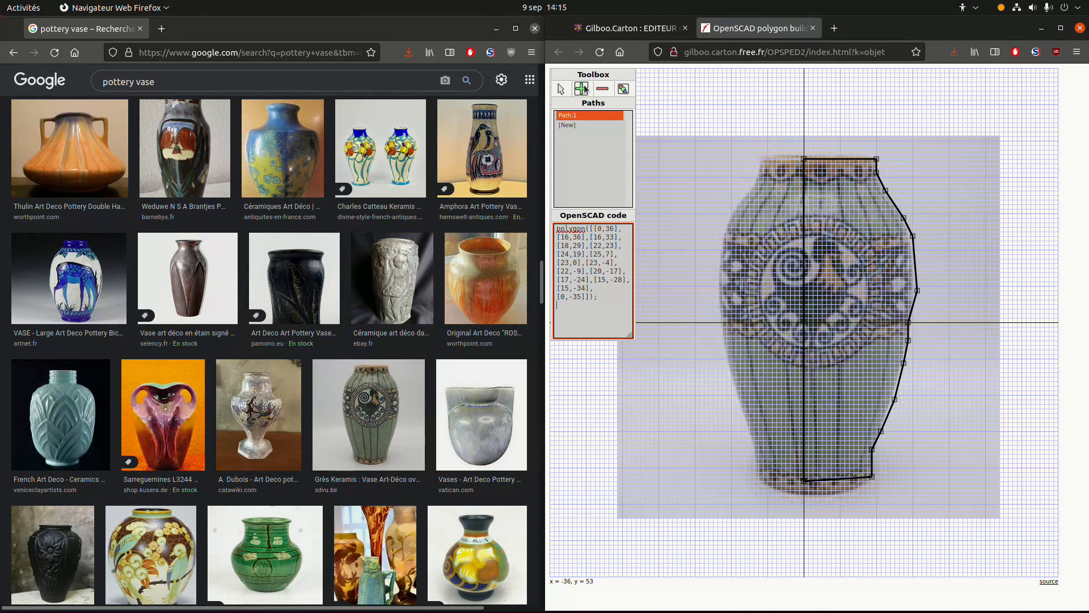
# Nudge the outer corner point at the base of the profile, close the path editor, and update the 3D model with the traced outline
pyautogui.click(560, 88)
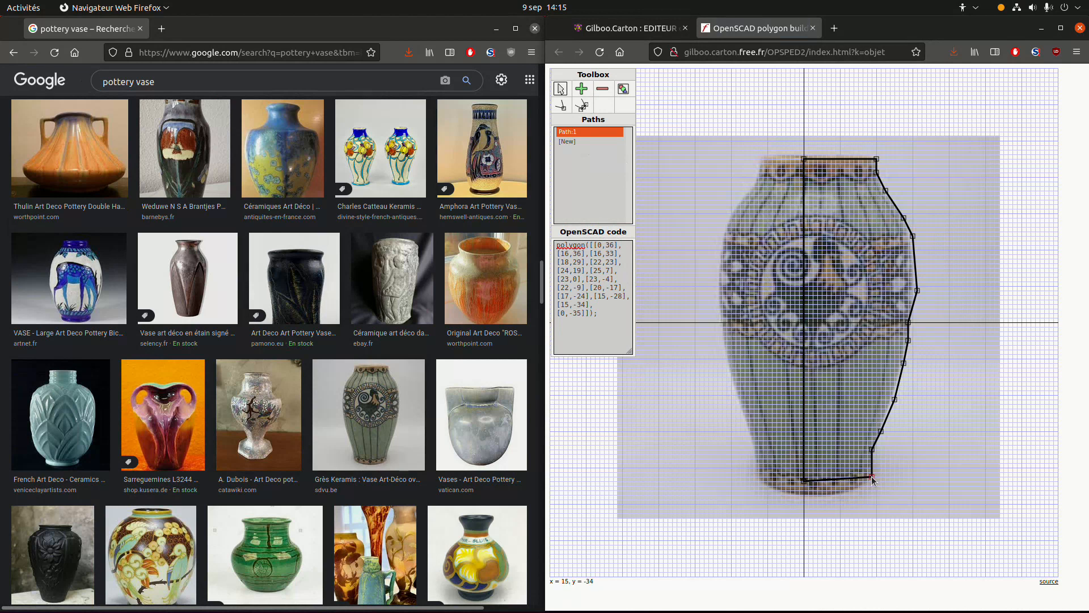
pyautogui.moveTo(873, 481); pyautogui.dragTo(866, 481)
pyautogui.click(812, 27)
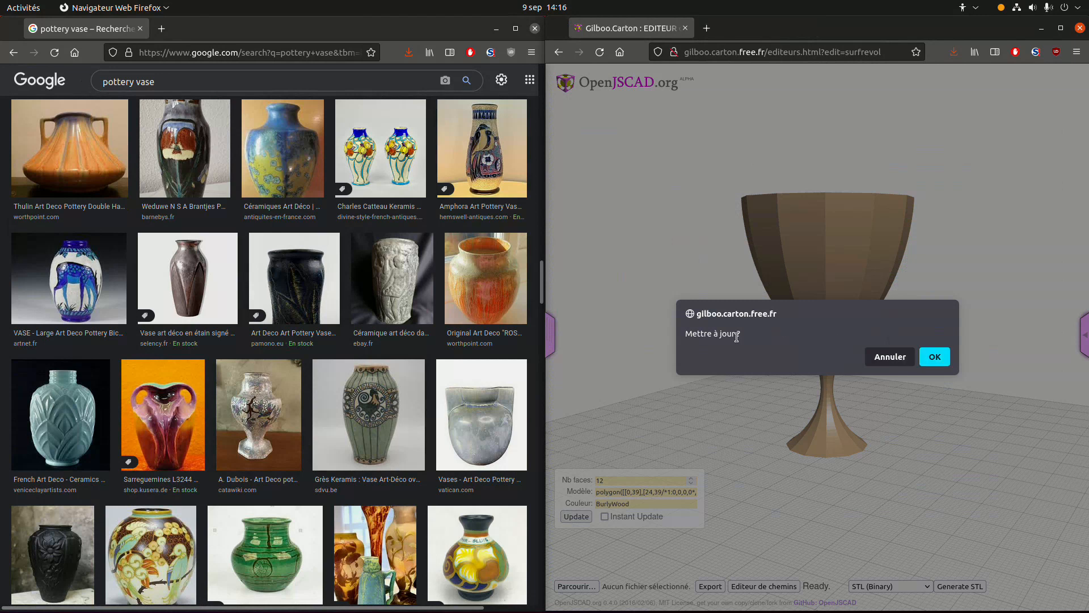
pyautogui.click(936, 356)
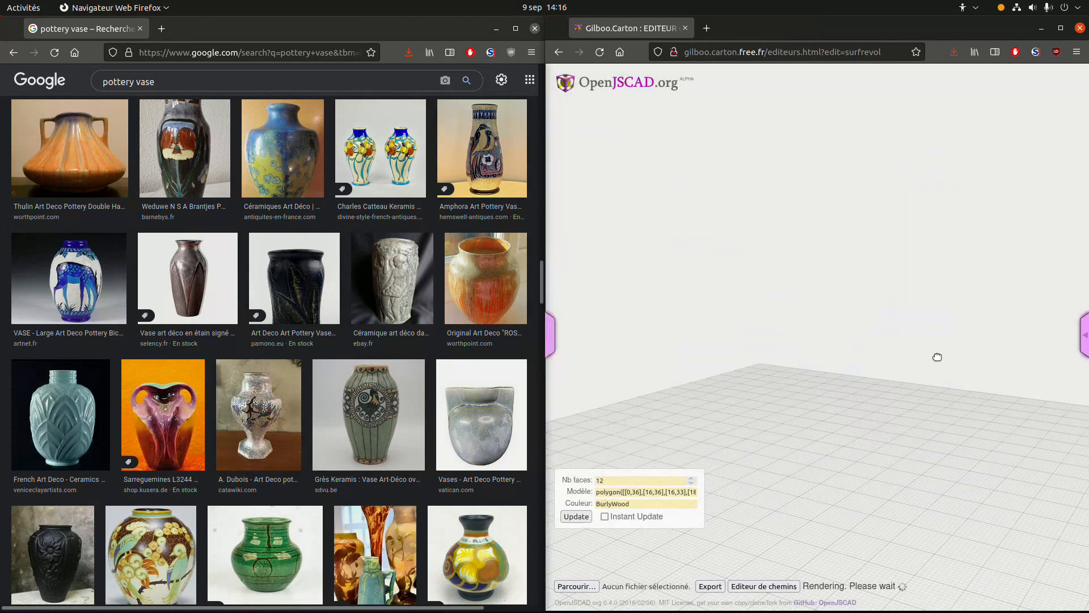
pyautogui.moveTo(938, 357); pyautogui.dragTo(851, 415)
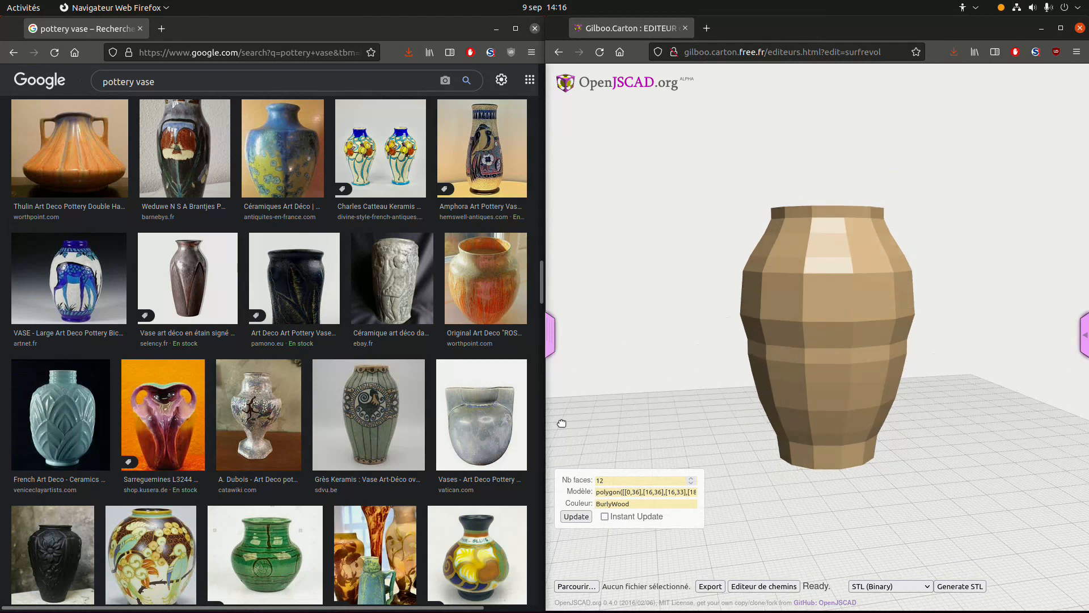
# Reopen the traced outline in the path editor to check it, close the editor and accept the model update
pyautogui.click(786, 587)
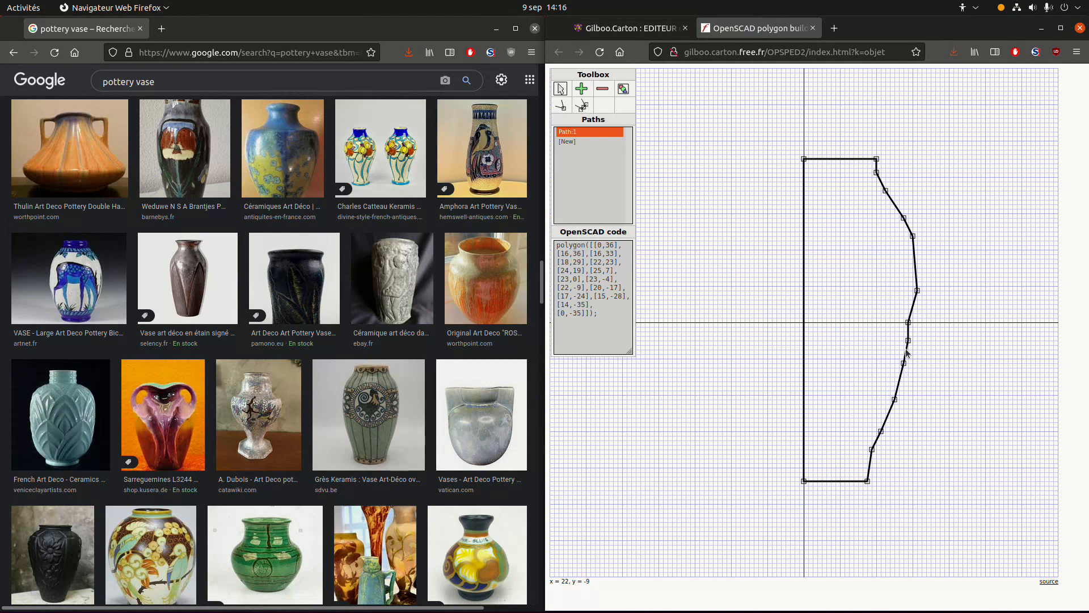
pyautogui.moveTo(908, 346); pyautogui.dragTo(908, 344)
pyautogui.click(812, 28)
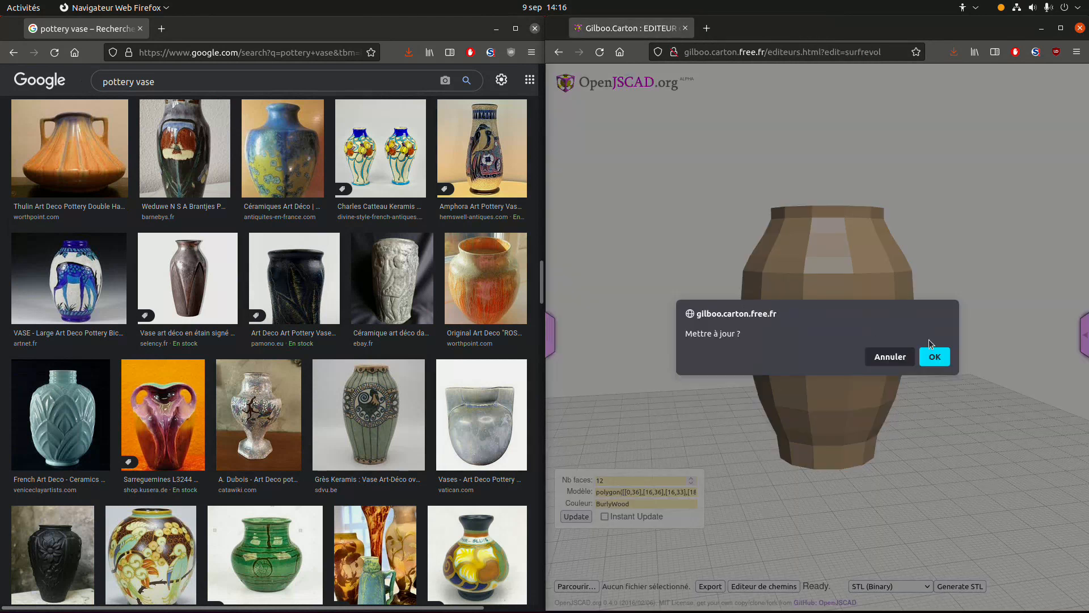
pyautogui.click(934, 357)
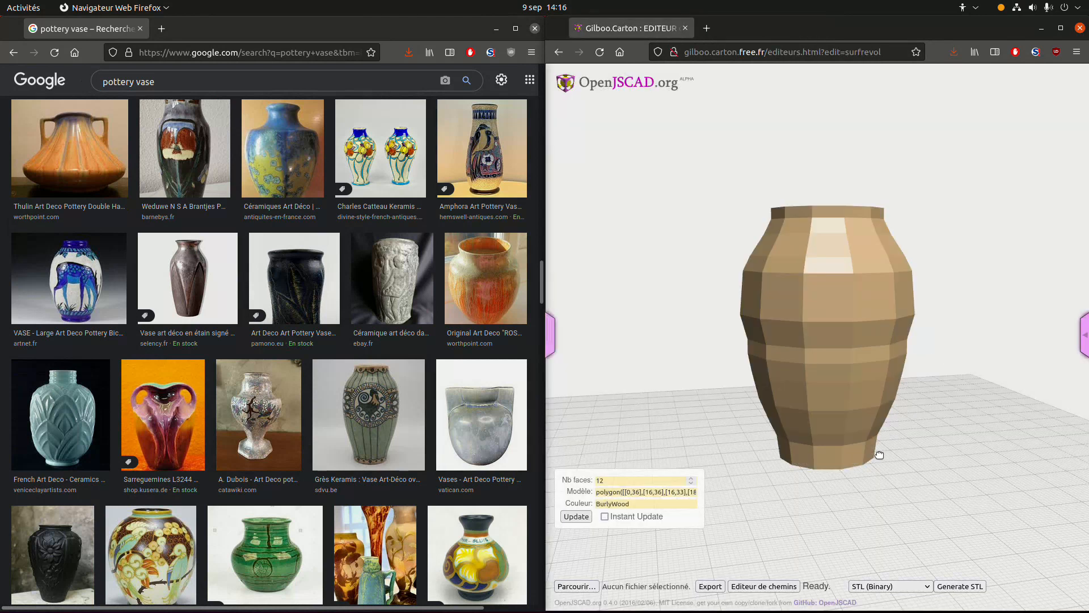
pyautogui.moveTo(809, 393); pyautogui.dragTo(785, 411)
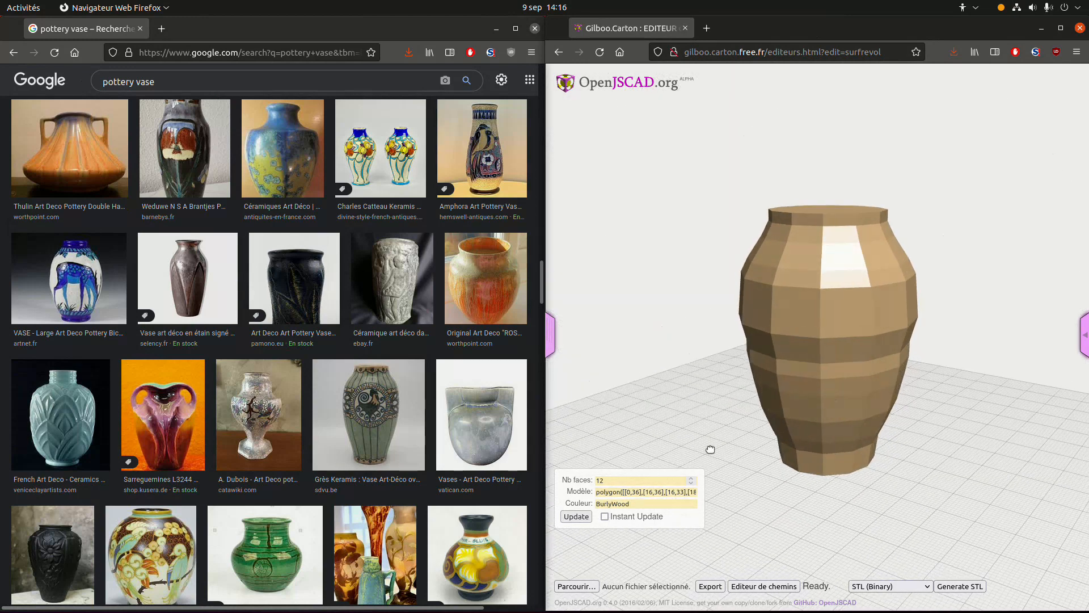
# Set the vase's number of faces to 16 and update the 3D model
pyautogui.click(568, 479)
pyautogui.write('16')
pyautogui.click(582, 516)
pyautogui.click(576, 517)
pyautogui.moveTo(871, 384); pyautogui.dragTo(721, 487)
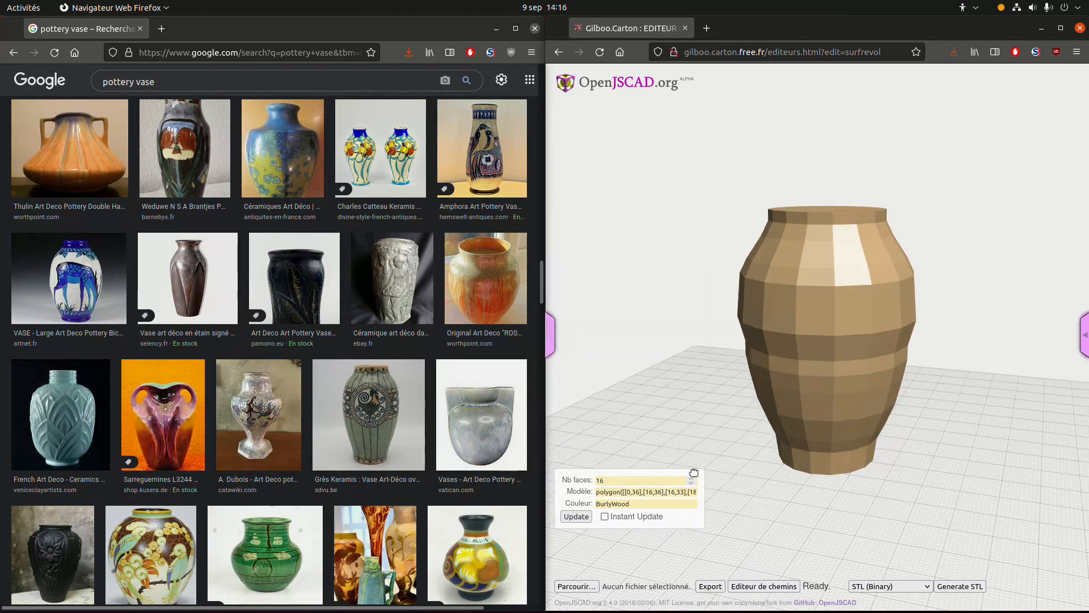
# Set the vase colour to LightGreen and update the 3D model
pyautogui.doubleClick(635, 506)
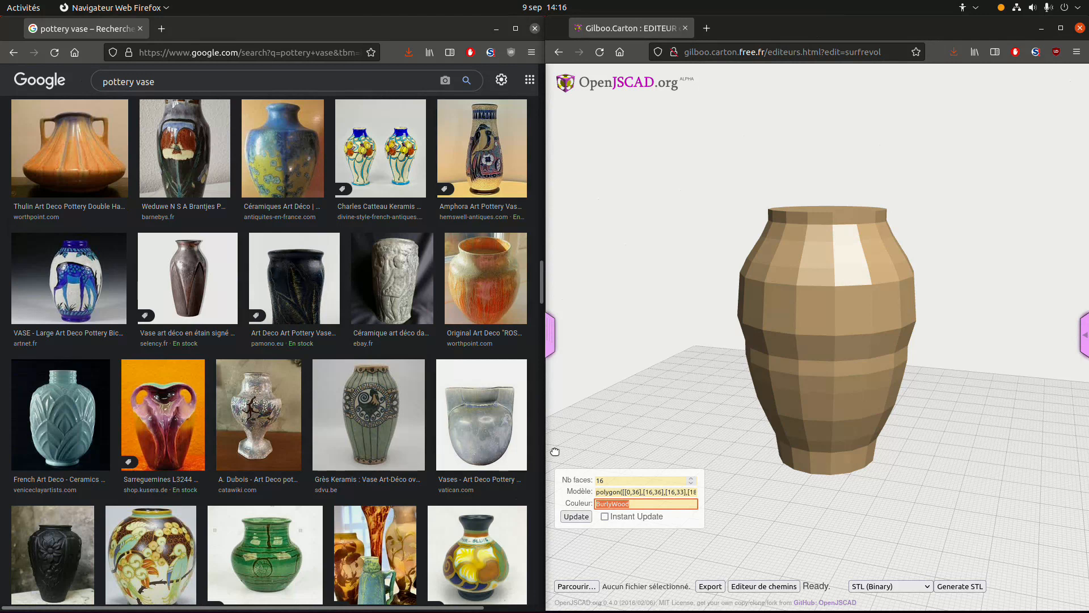
pyautogui.write('LightGreen')
pyautogui.click(576, 516)
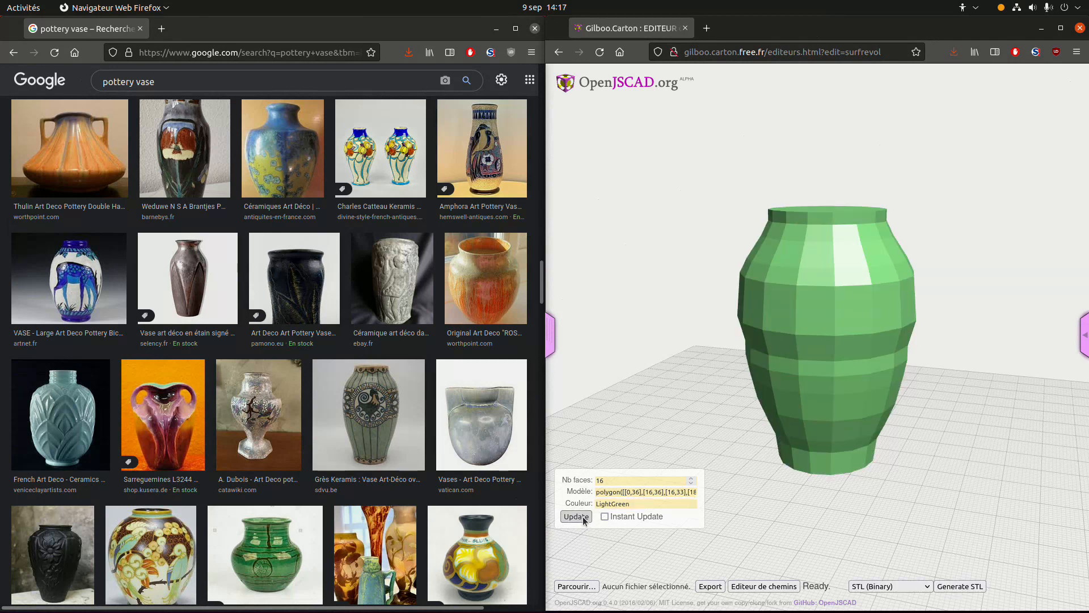
pyautogui.moveTo(893, 387); pyautogui.dragTo(813, 274)
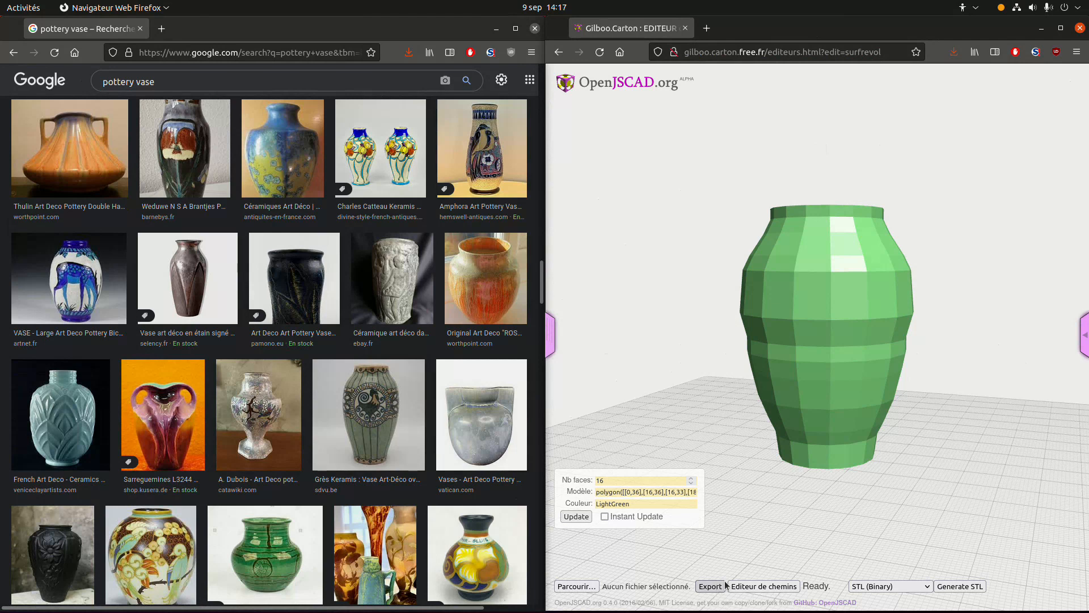
# Generate the vase as a binary STL and save the download as vase6.stl in the tutoVase1 folder
pyautogui.click(975, 588)
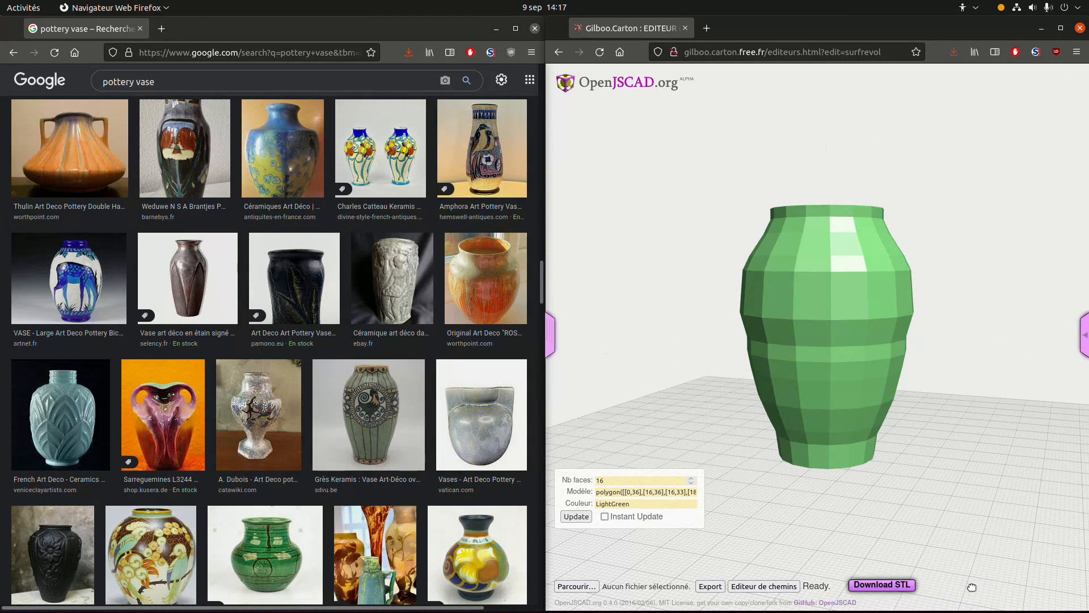
pyautogui.click(885, 585)
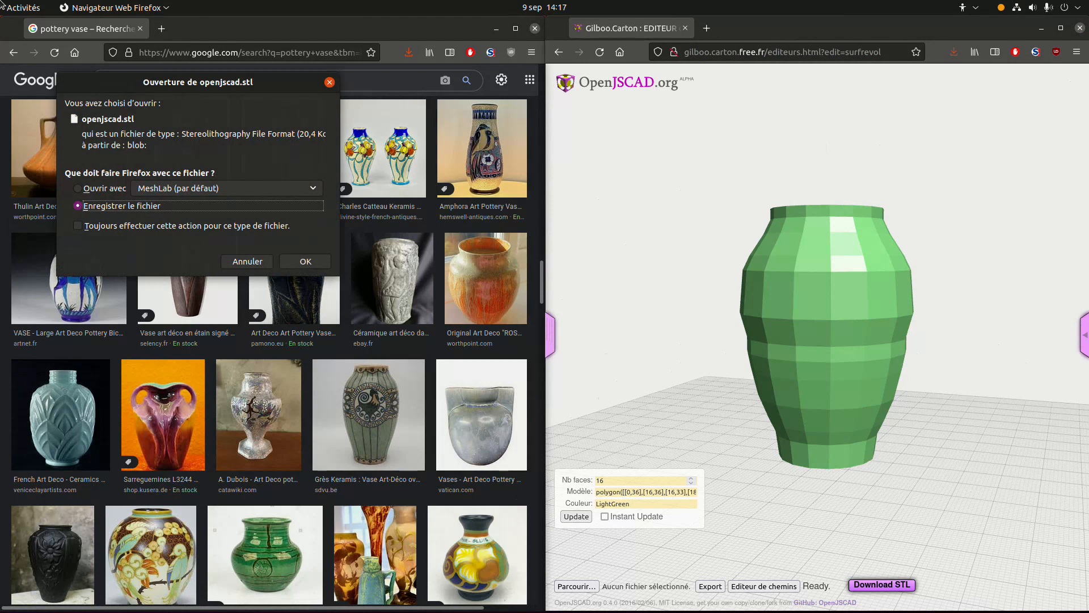
pyautogui.click(306, 261)
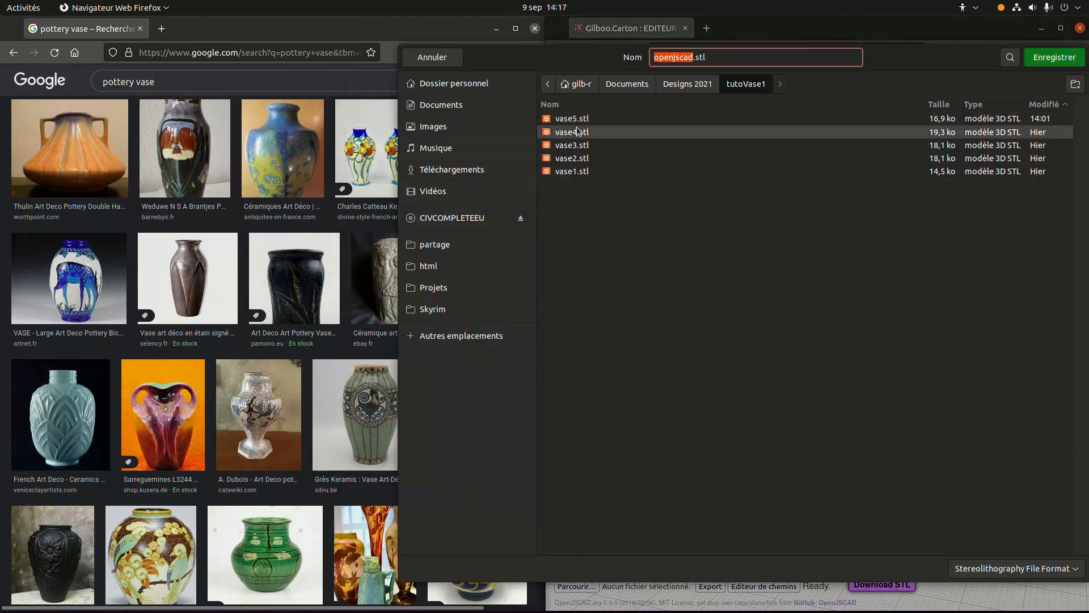
pyautogui.click(570, 118)
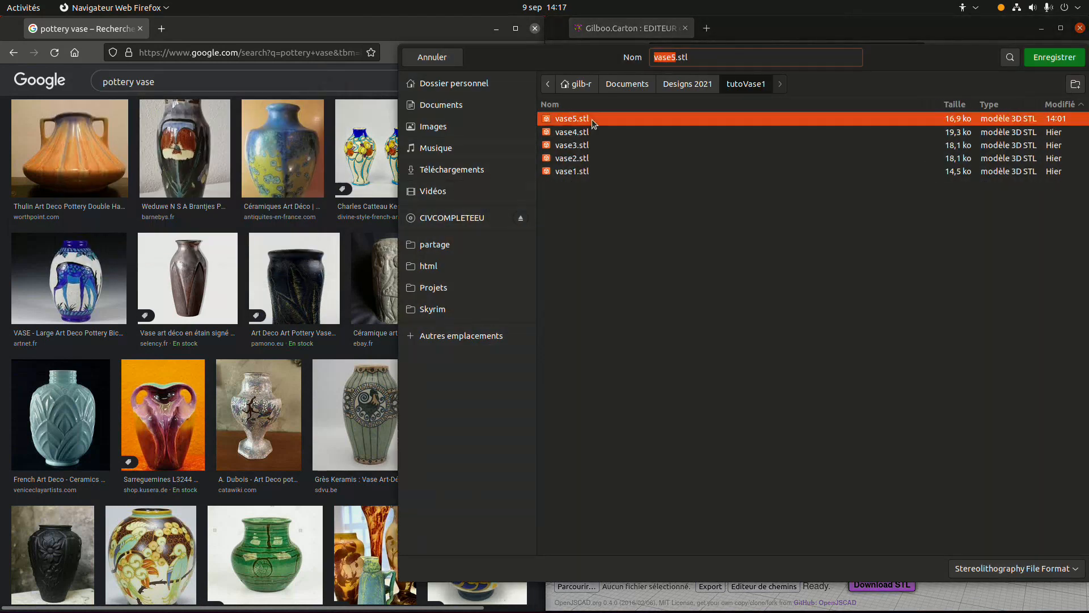
pyautogui.click(674, 58)
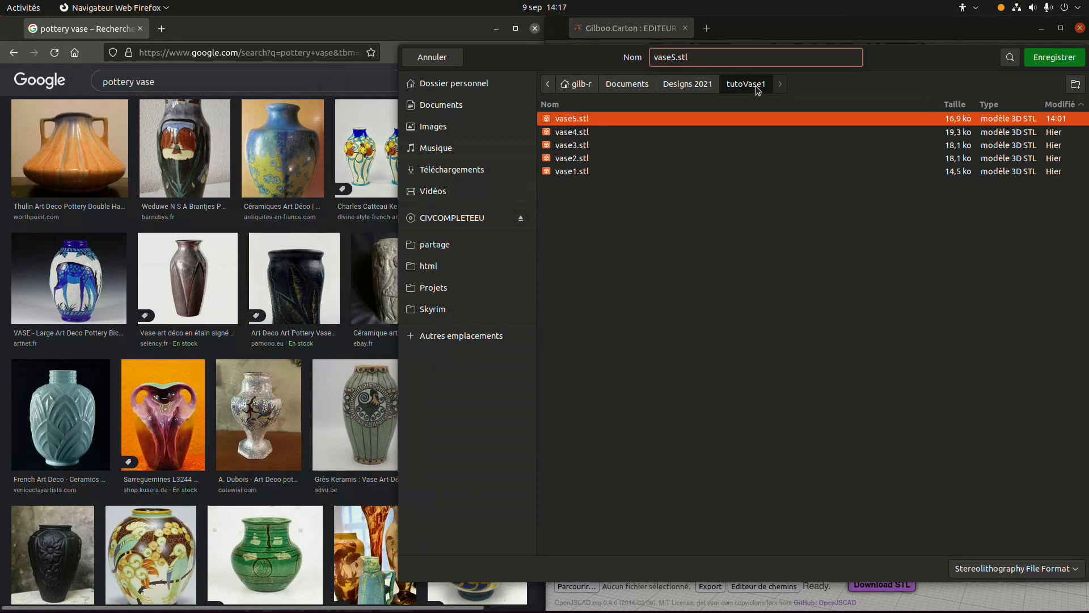
pyautogui.press('BackSpace')
pyautogui.write('6')
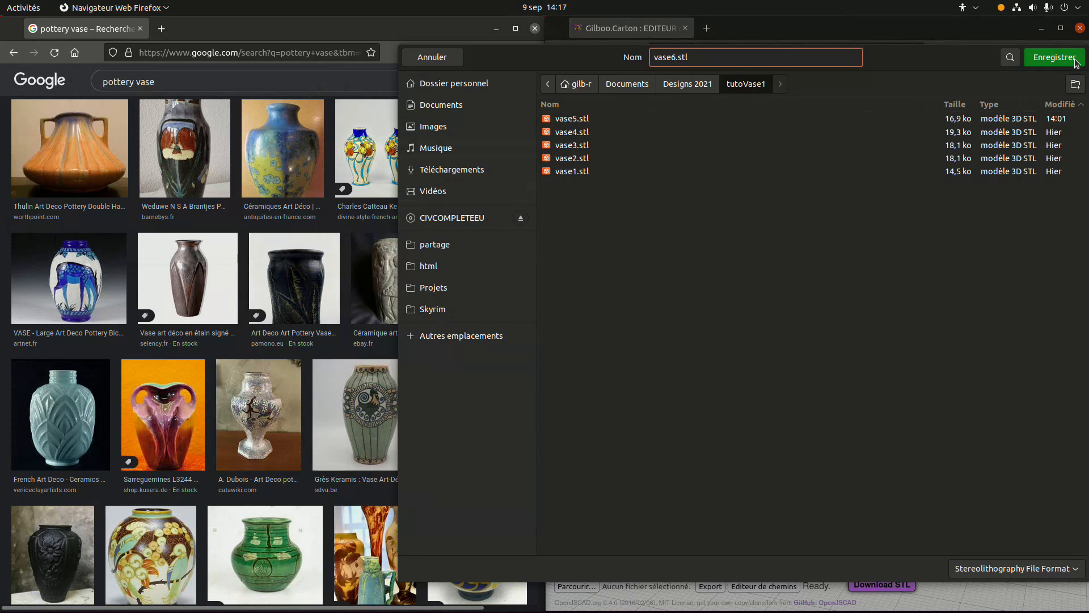
pyautogui.click(1075, 59)
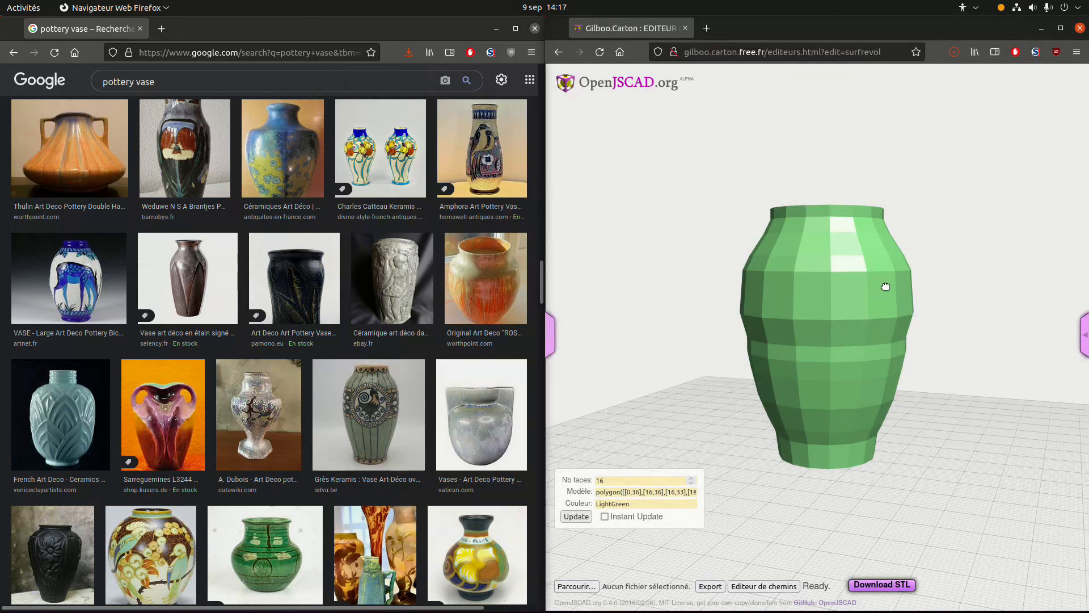
pyautogui.moveTo(943, 382)
pyautogui.mouseDown()
pyautogui.moveTo(936, 363)
pyautogui.moveTo(926, 369)
pyautogui.mouseUp()
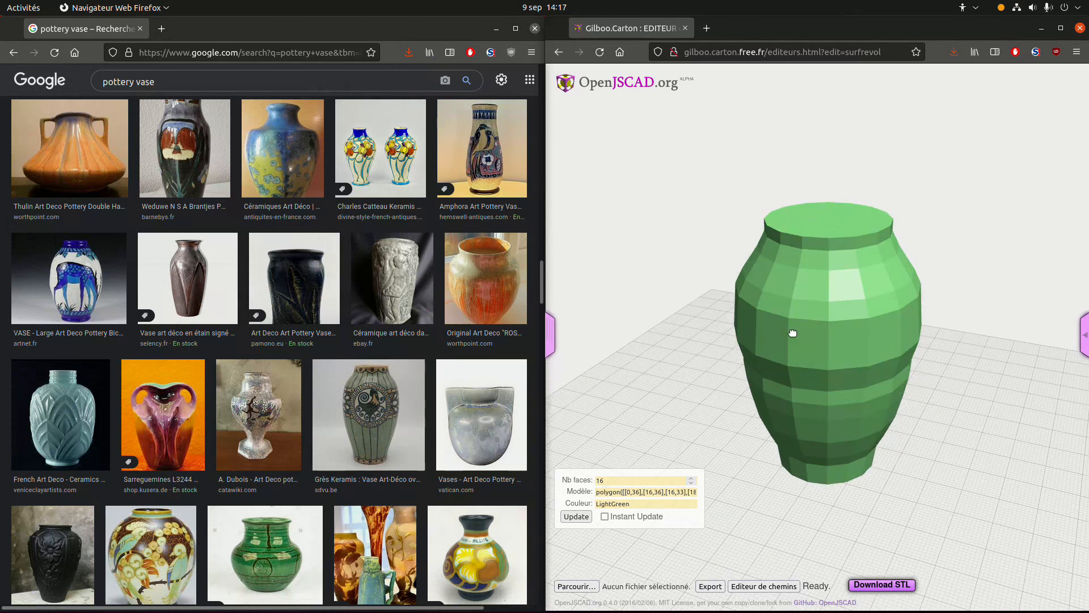
pyautogui.moveTo(938, 382); pyautogui.dragTo(821, 237)
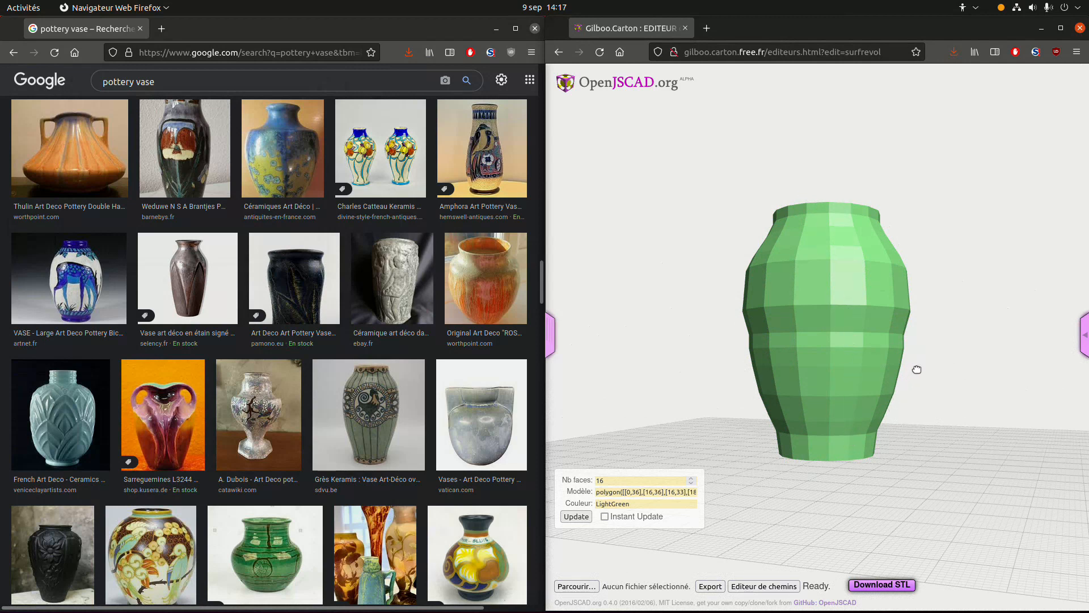
pyautogui.moveTo(917, 372)
pyautogui.mouseDown()
pyautogui.moveTo(910, 416)
pyautogui.moveTo(878, 384)
pyautogui.moveTo(848, 379)
pyautogui.moveTo(863, 399)
pyautogui.moveTo(926, 384)
pyautogui.mouseUp()
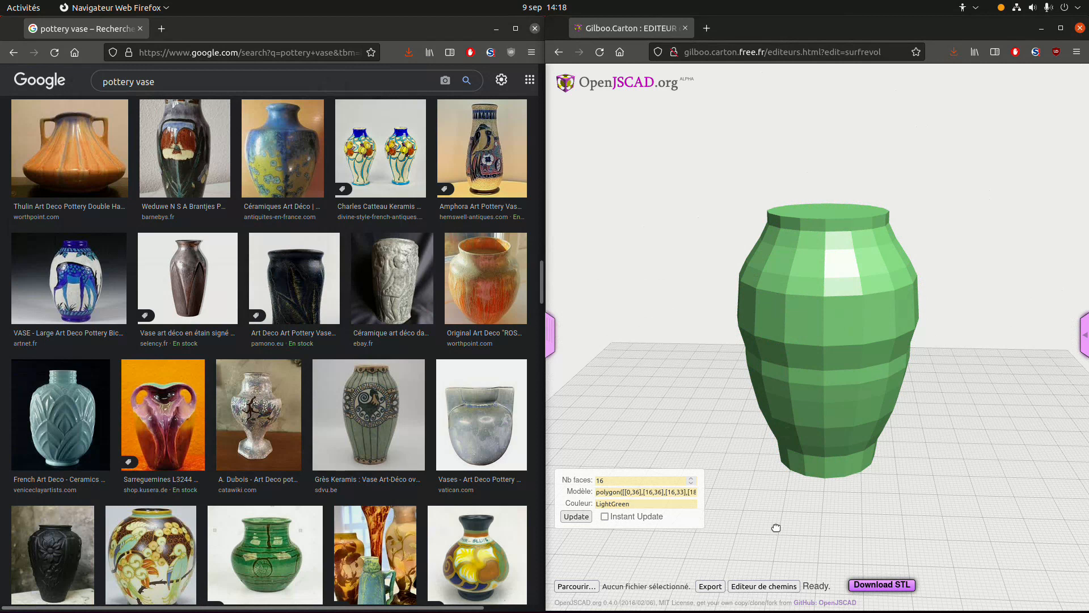
# Switch to Wings3D and import vase6.stl as a StereoLithography model
pyautogui.moveTo(510, 606)
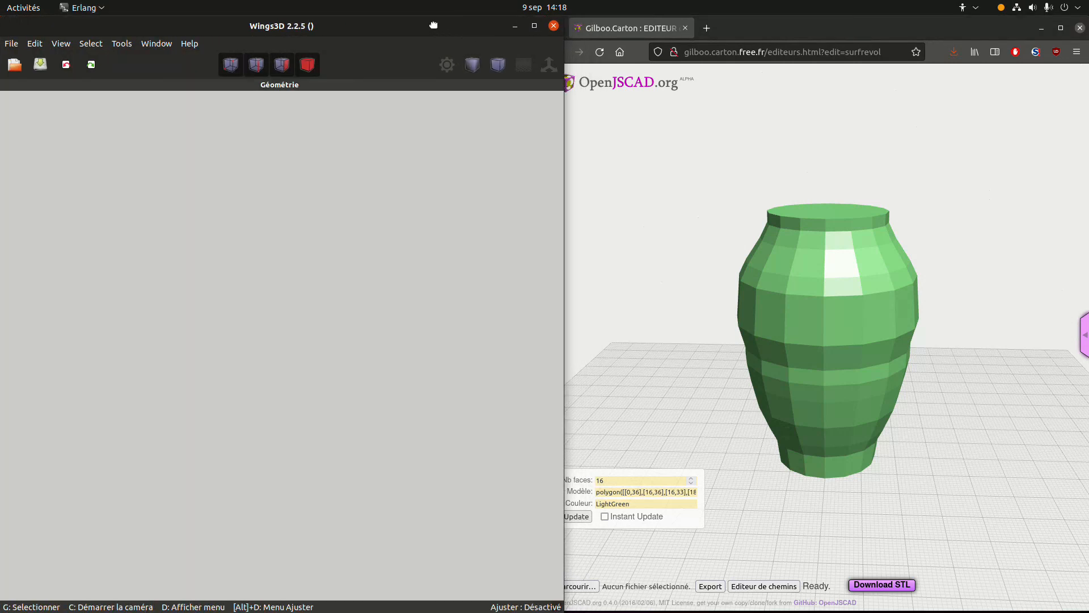
pyautogui.moveTo(433, 25)
pyautogui.mouseDown()
pyautogui.moveTo(443, 52)
pyautogui.moveTo(442, 24)
pyautogui.mouseUp()
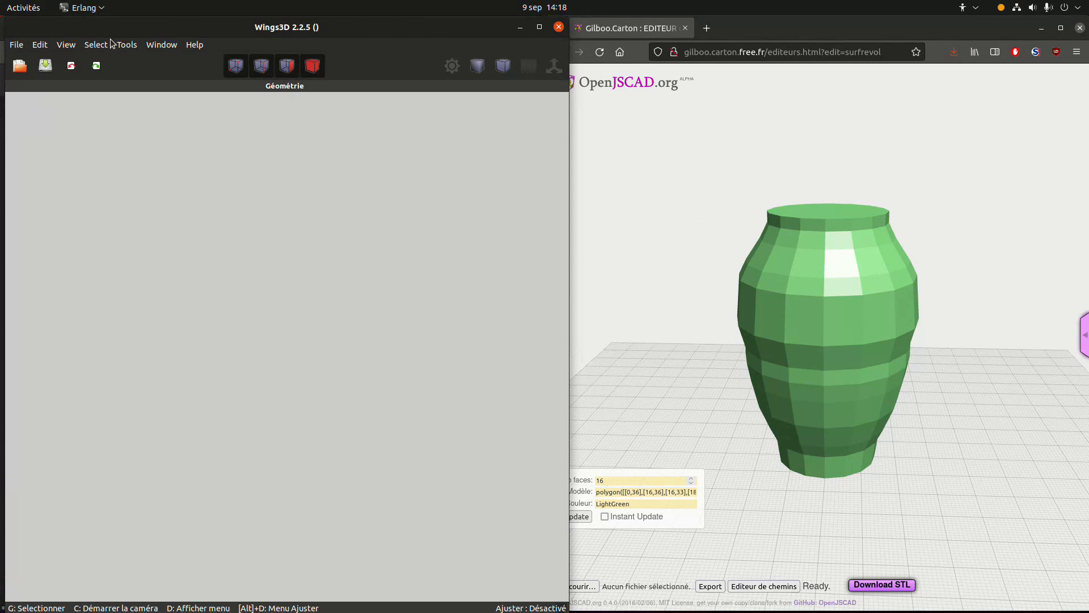
pyautogui.click(17, 44)
pyautogui.moveTo(53, 189)
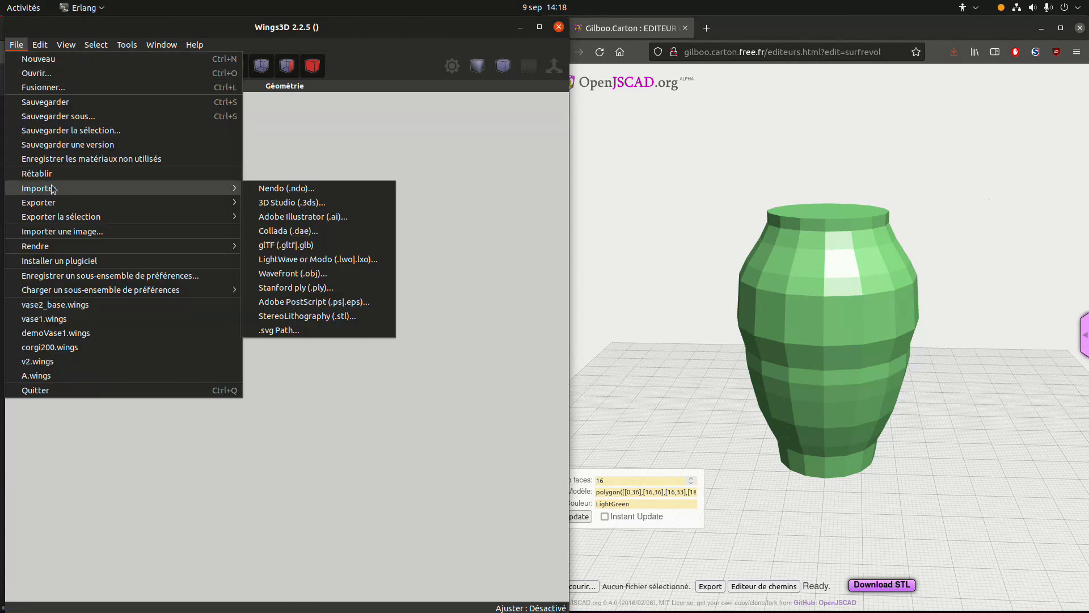
pyautogui.click(322, 316)
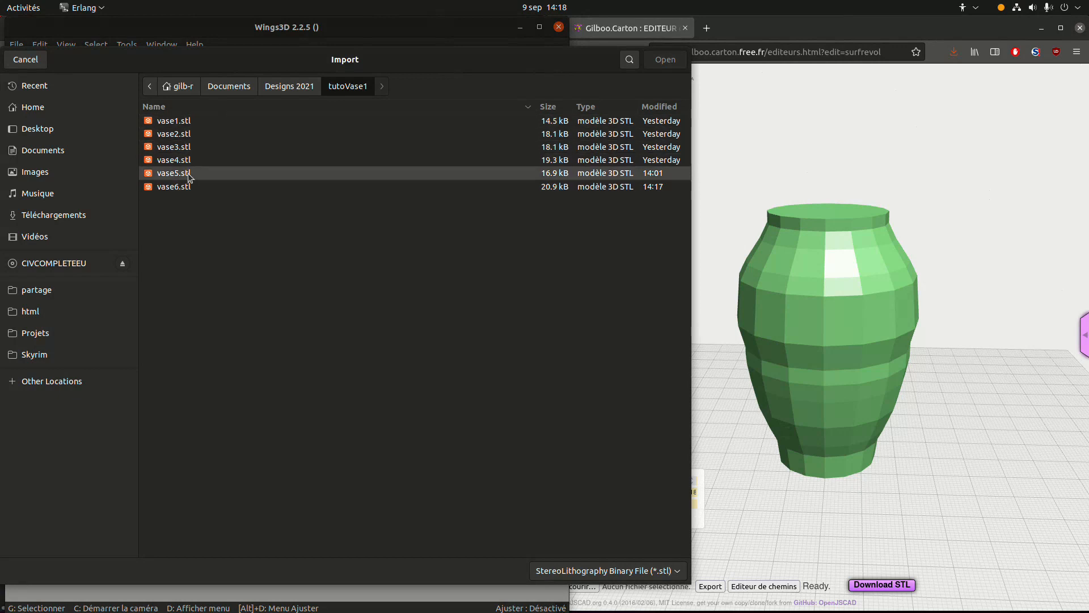
pyautogui.click(190, 186)
pyautogui.click(657, 60)
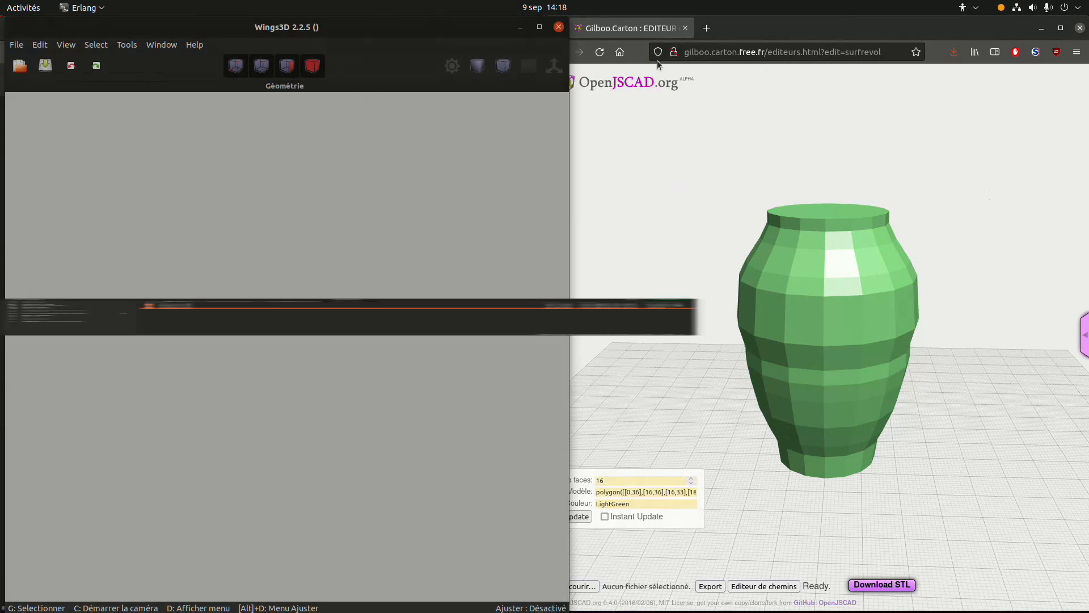
# Select the eight diagonal edges in one vertical column of the vase, from the widest band down to the base
pyautogui.scroll(-10, 367, 339)
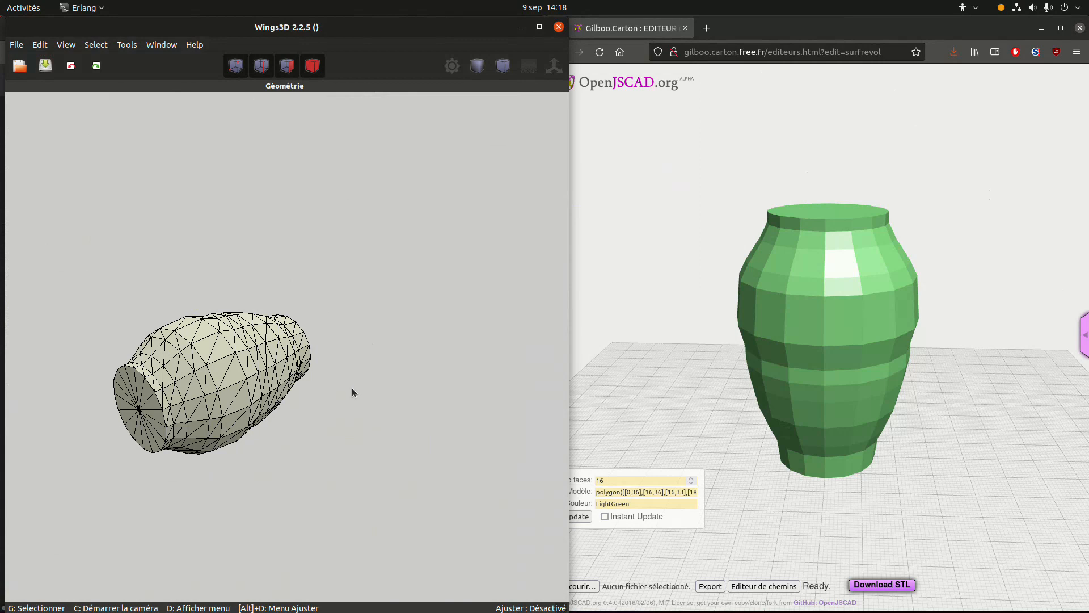
pyautogui.middleClick(369, 380)
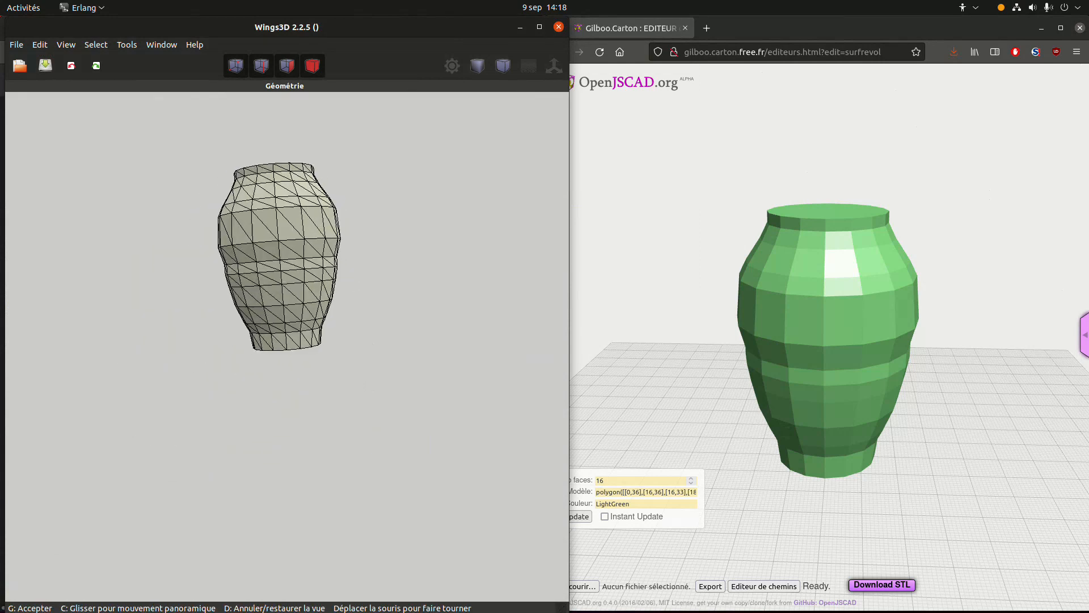
pyautogui.click(277, 331)
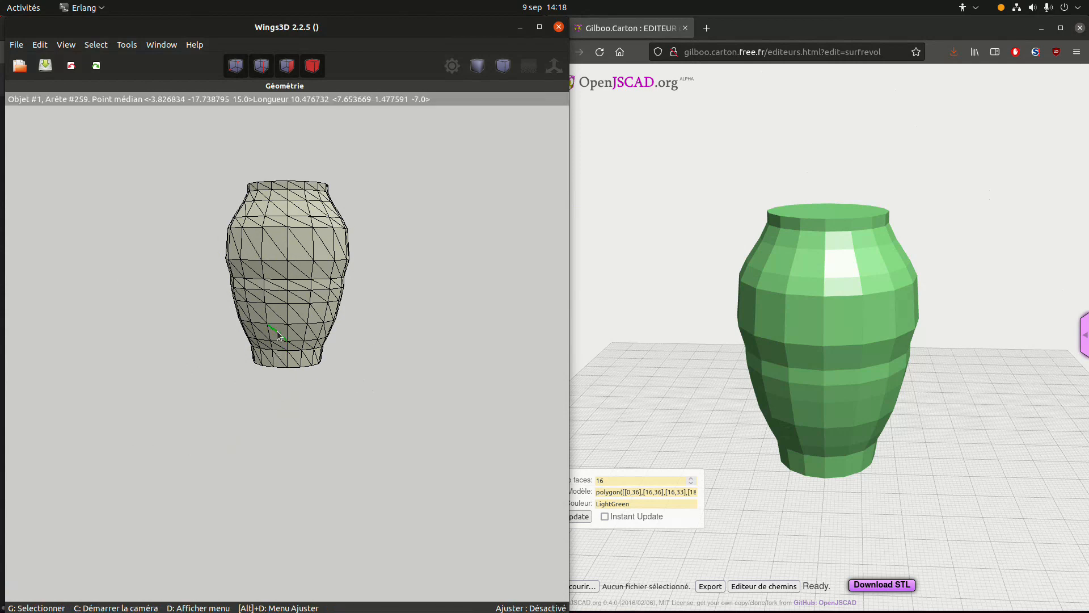
pyautogui.scroll(5, 346, 315)
pyautogui.middleClick(472, 257)
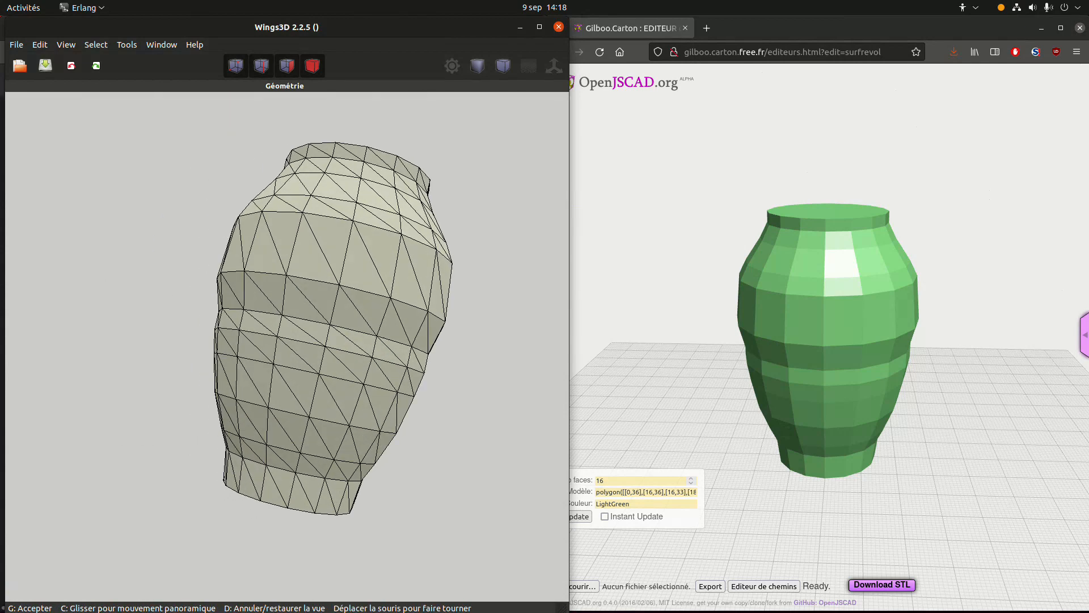
pyautogui.click(398, 260)
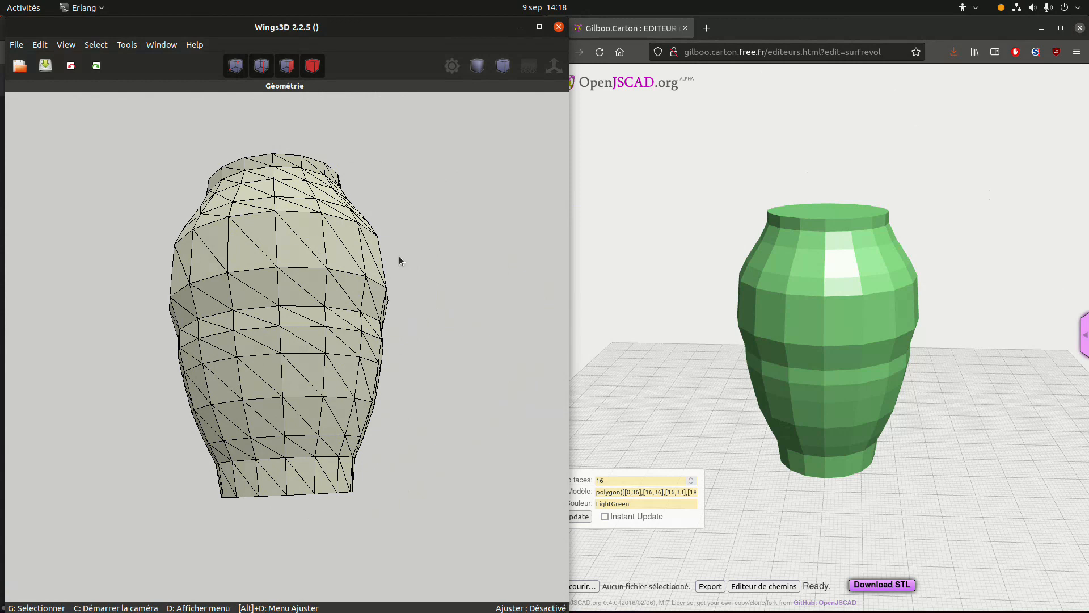
pyautogui.click(310, 245)
pyautogui.click(299, 288)
pyautogui.click(306, 318)
pyautogui.click(303, 339)
pyautogui.click(302, 374)
pyautogui.click(300, 416)
pyautogui.click(300, 445)
pyautogui.click(299, 476)
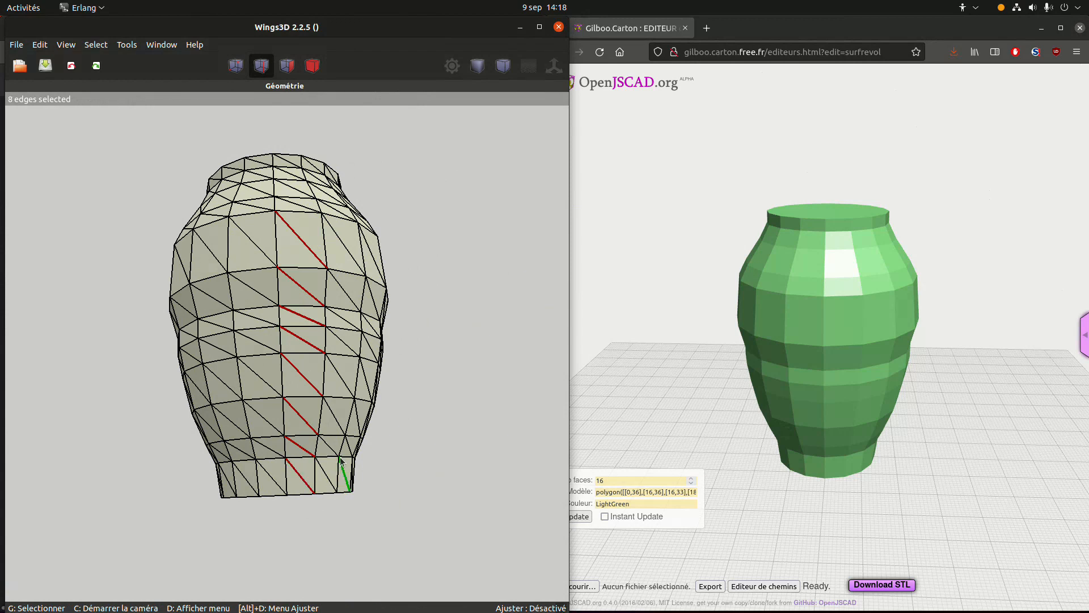
# Add the column's remaining shoulder and neck diagonals to the selection, along with one spoke edge on each end cap
pyautogui.middleClick(343, 474)
pyautogui.click(343, 474)
pyautogui.click(300, 456)
pyautogui.middleClick(348, 366)
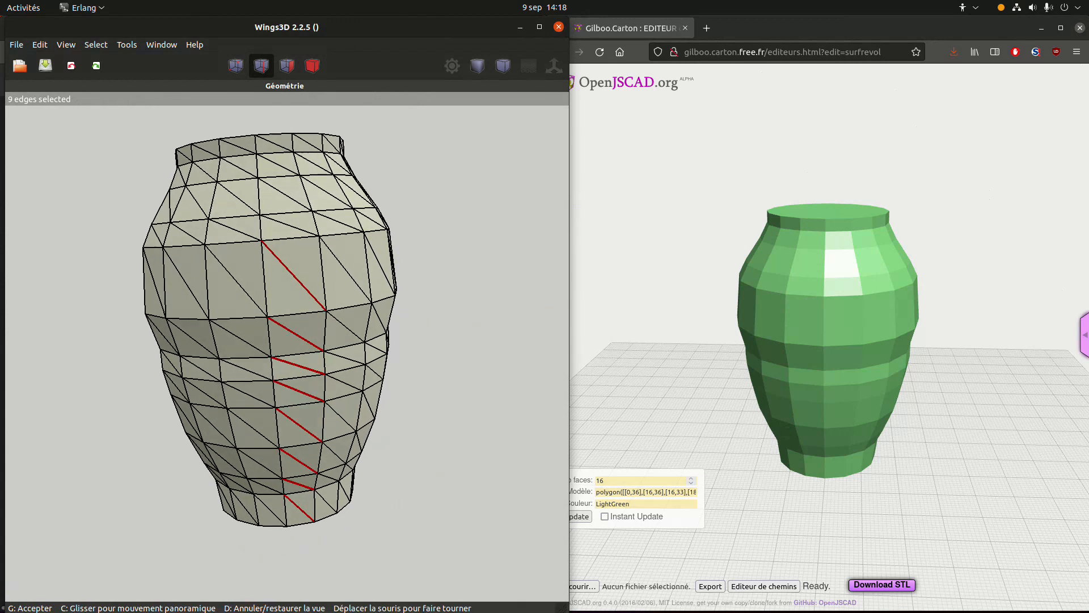
pyautogui.click(333, 334)
pyautogui.click(419, 356)
pyautogui.click(418, 340)
pyautogui.click(418, 309)
pyautogui.click(427, 267)
pyautogui.click(427, 240)
pyautogui.click(429, 214)
# Extend the selection to all similar edges around the vase and dissolve them
pyautogui.click(91, 44)
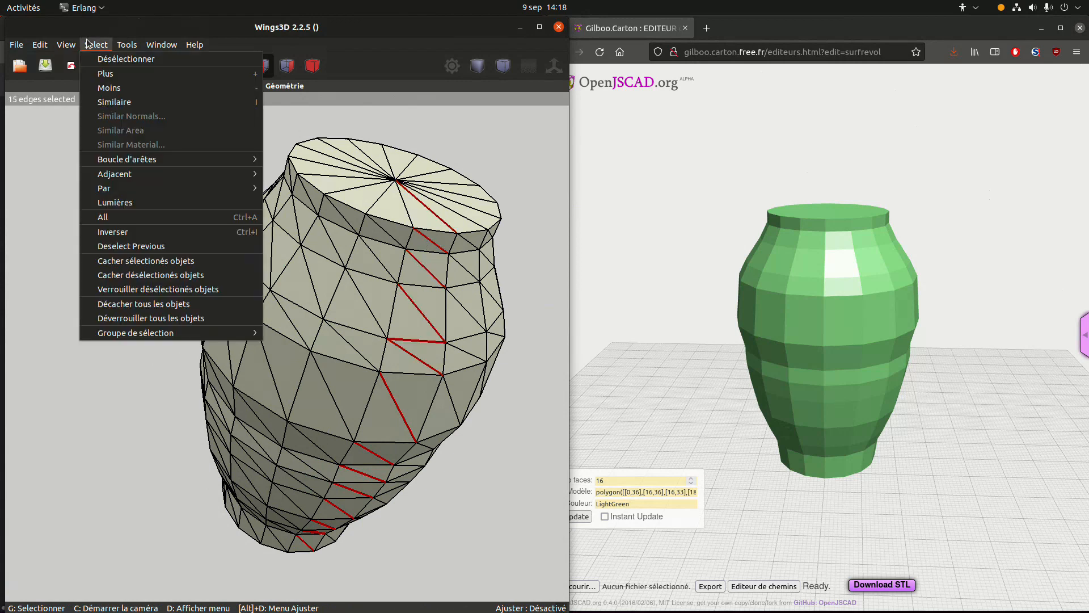
pyautogui.click(134, 103)
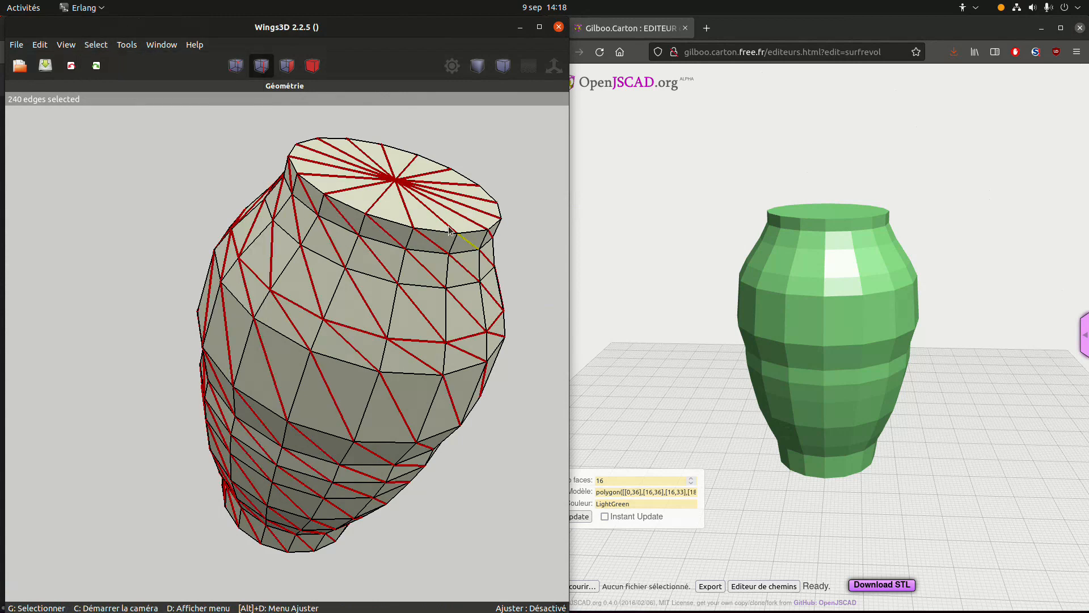
pyautogui.rightClick(397, 234)
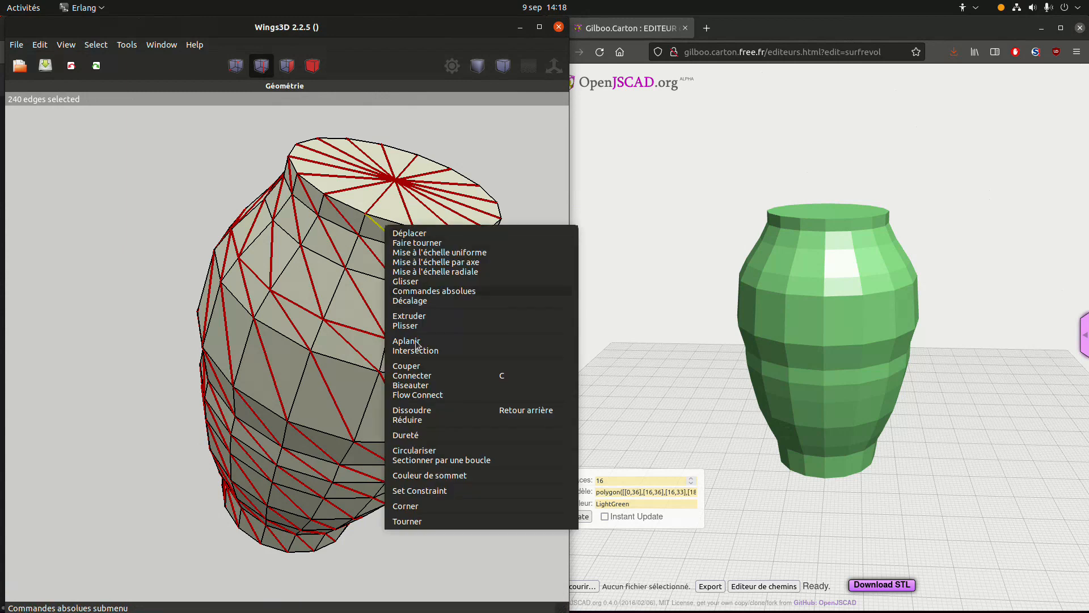
pyautogui.click(417, 410)
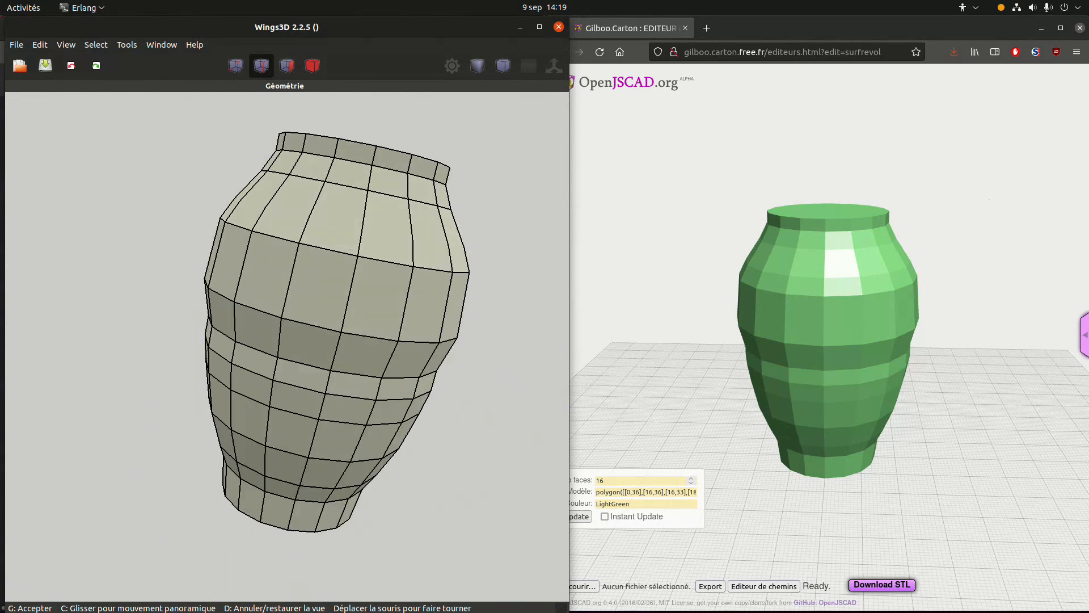
# Switch to face selection and select six alternating faces down one column of the vase, from rim to base
pyautogui.click(455, 407)
pyautogui.press('f')
pyautogui.click(259, 143)
pyautogui.click(277, 196)
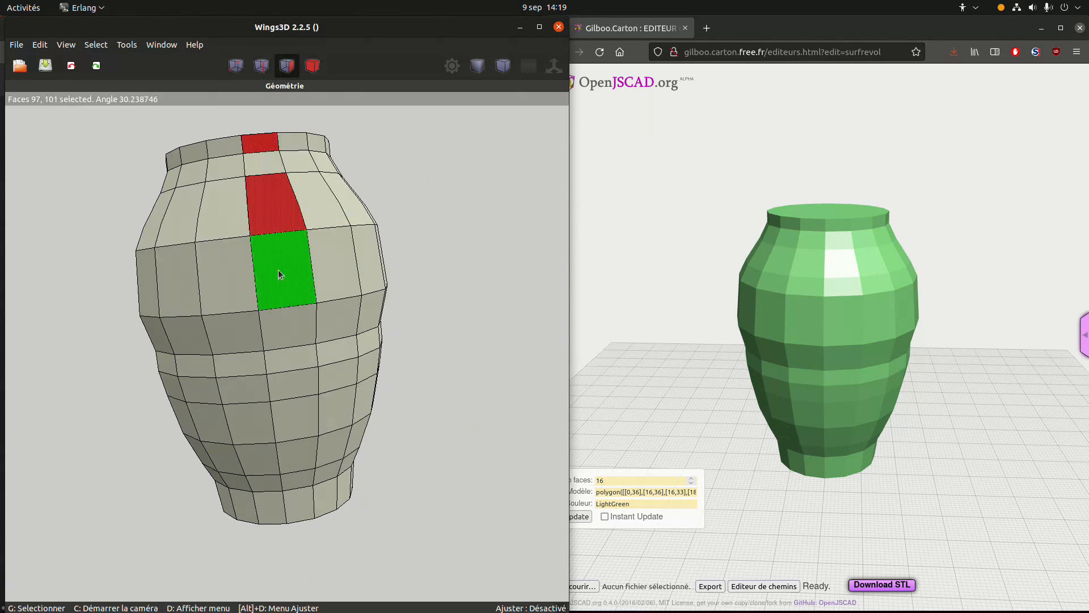
pyautogui.click(290, 328)
pyautogui.click(293, 382)
pyautogui.click(311, 457)
pyautogui.click(299, 504)
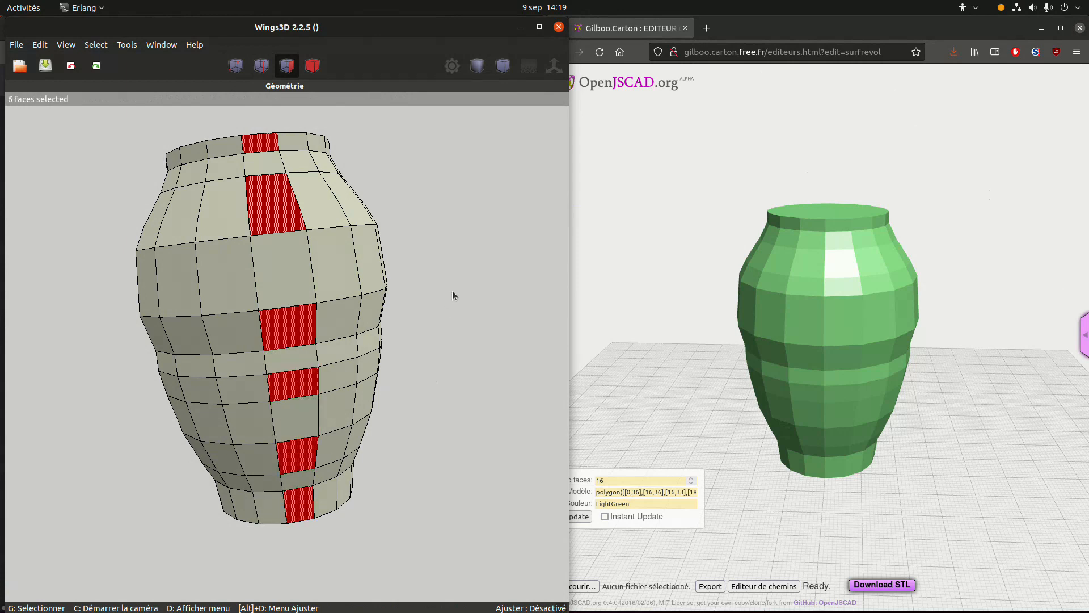
# Add ten alternating faces in the two neighbouring columns to the selection, forming a checkerboard pattern
pyautogui.middleClick(512, 248)
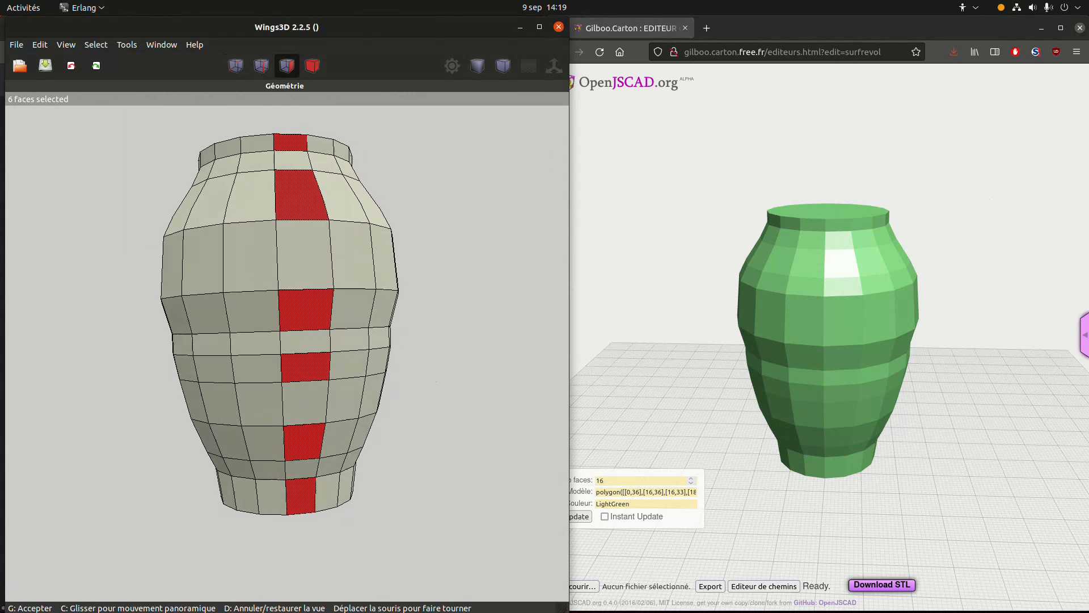
pyautogui.click(300, 162)
pyautogui.click(305, 243)
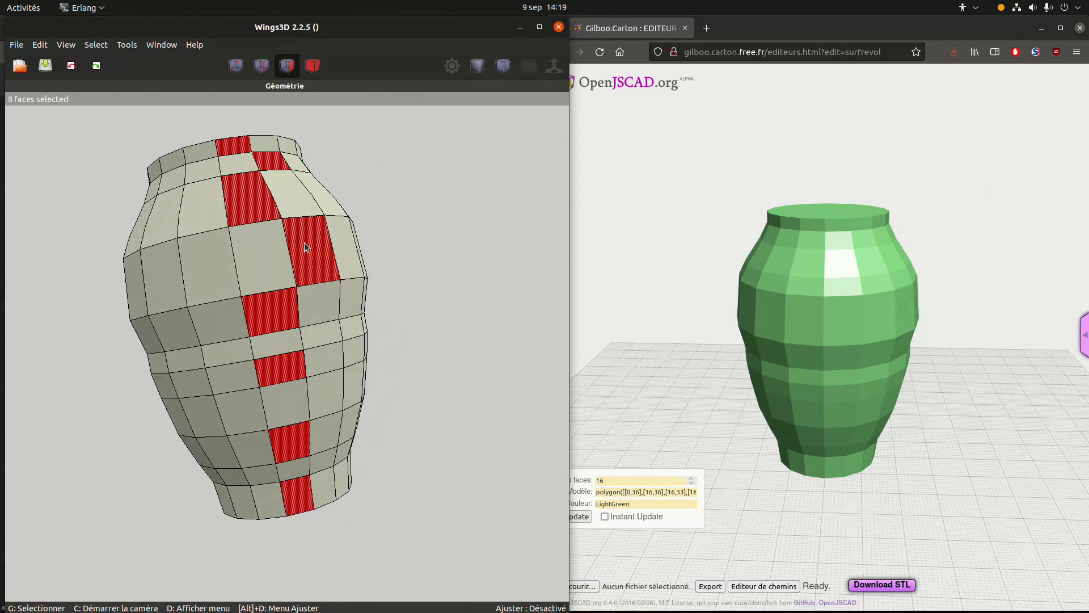
pyautogui.click(214, 256)
pyautogui.click(204, 177)
pyautogui.click(229, 352)
pyautogui.click(320, 335)
pyautogui.click(325, 392)
pyautogui.click(222, 408)
pyautogui.click(262, 474)
pyautogui.click(324, 461)
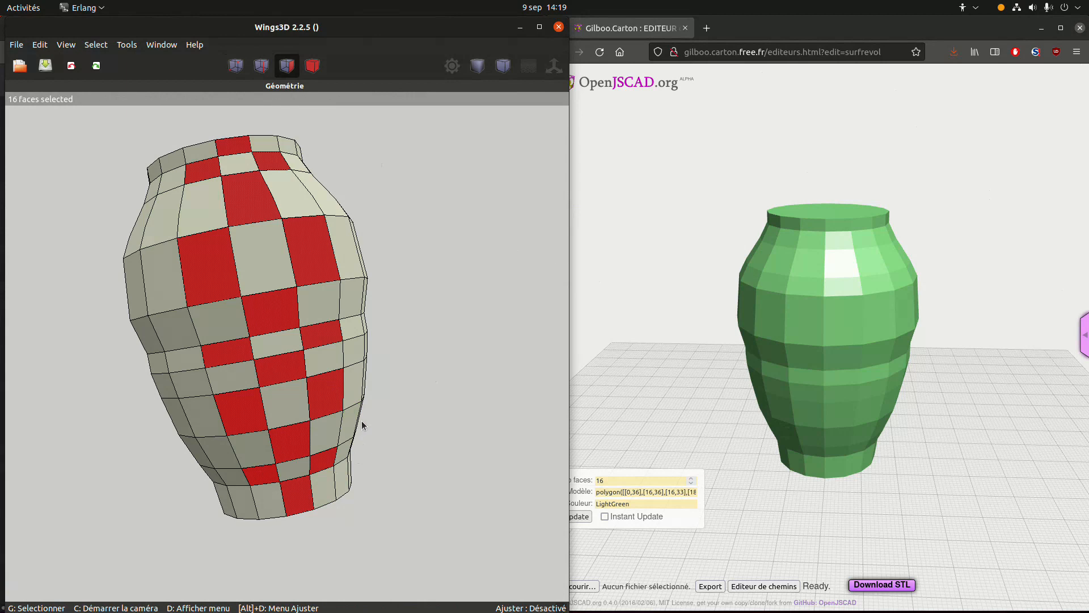
# Extrude the selected checkerboard faces along their normals by 6
pyautogui.rightClick(436, 221)
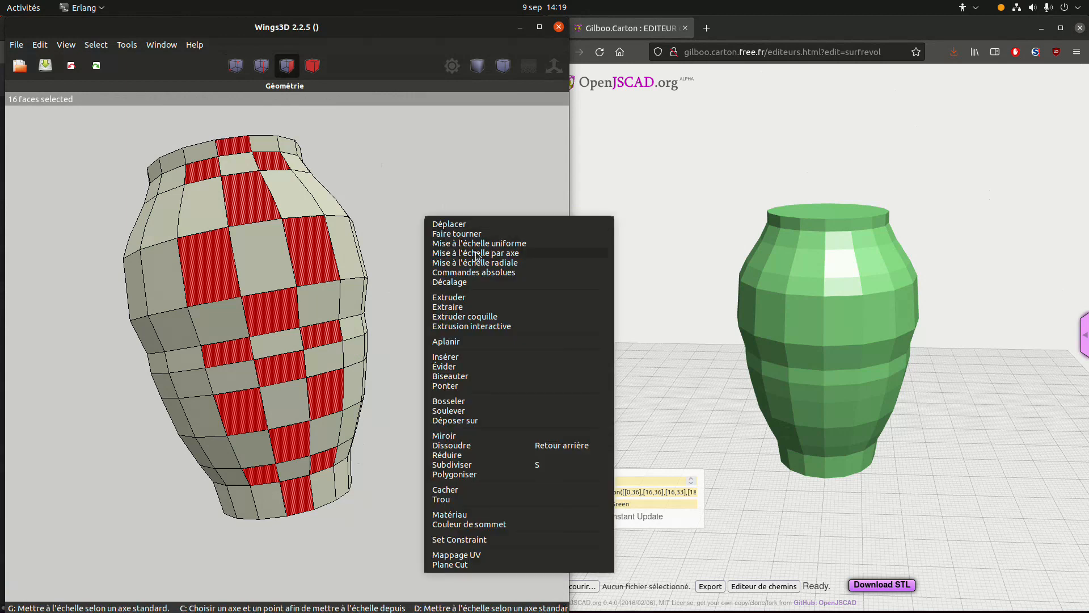
pyautogui.click(470, 301)
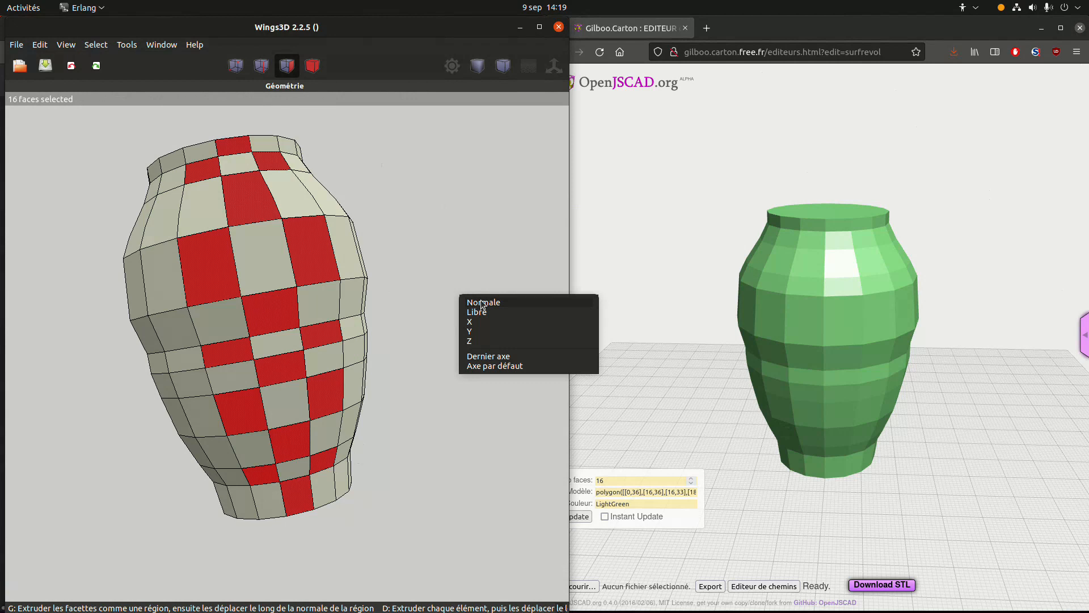
pyautogui.click(488, 302)
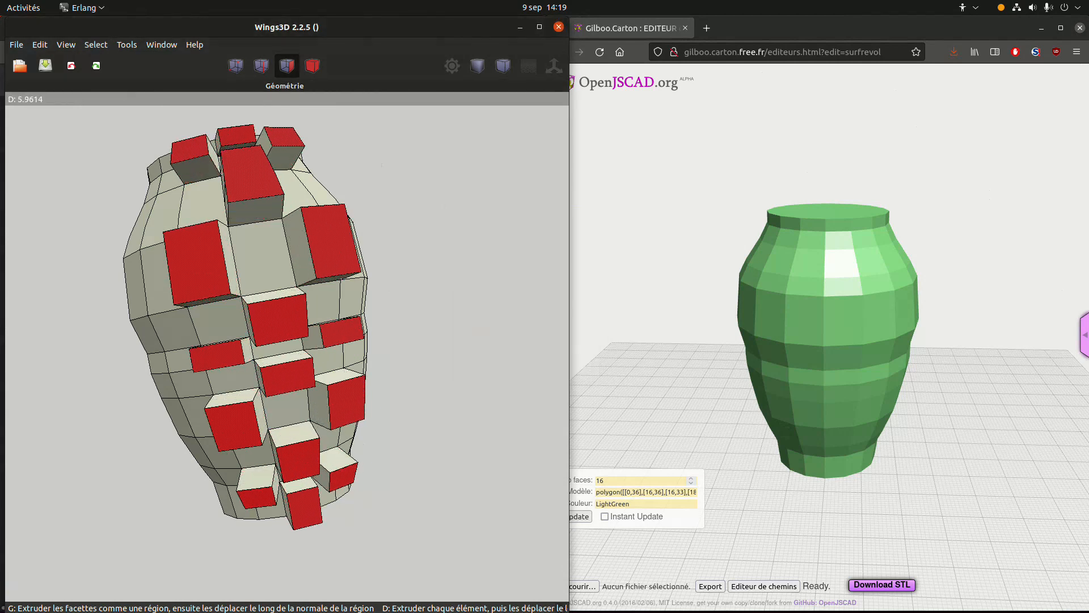
pyautogui.press('Tab')
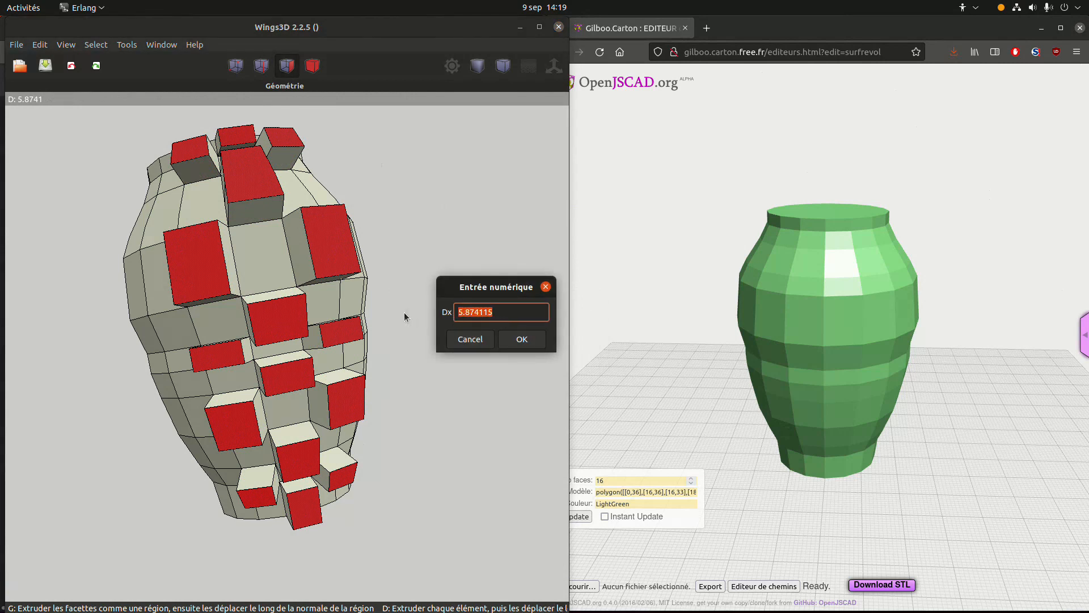
pyautogui.write('6')
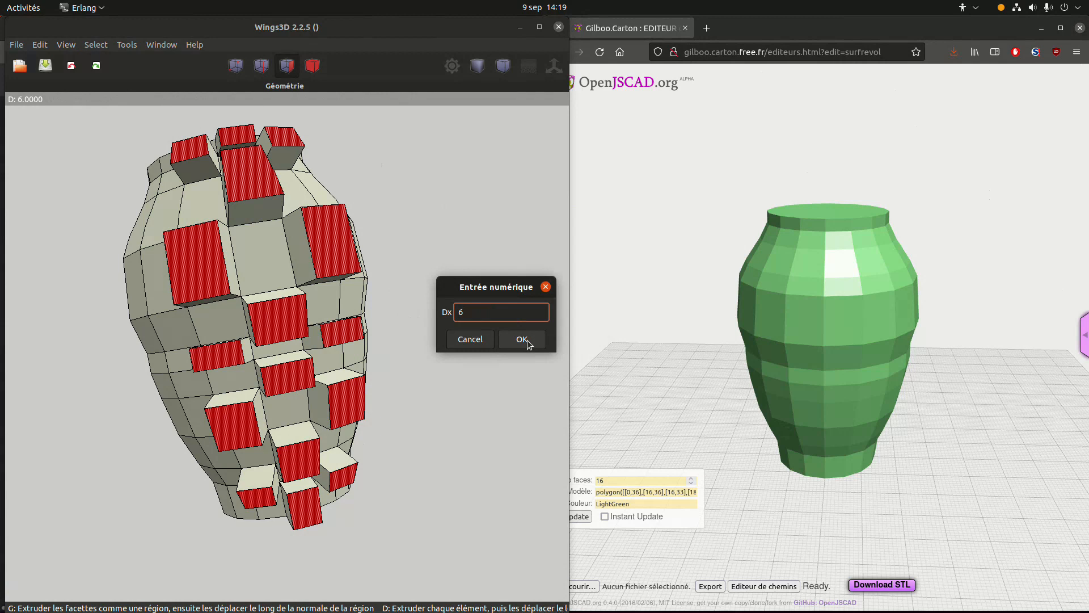
pyautogui.click(522, 340)
# Scale the extruded faces uniformly to 0% so that each block collapses into a pyramid
pyautogui.middleClick(425, 311)
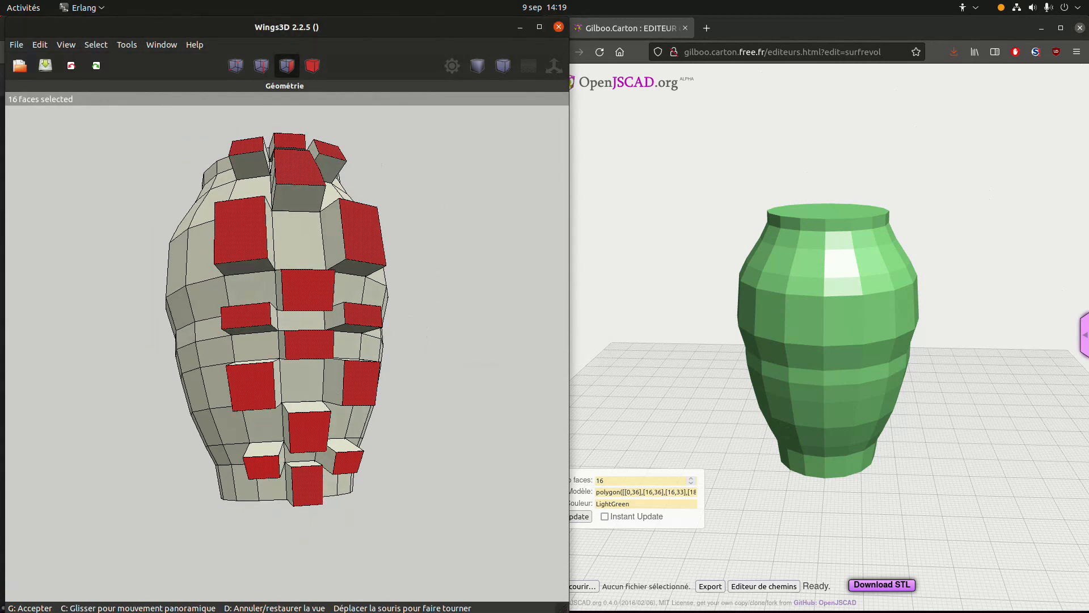
pyautogui.click(438, 281)
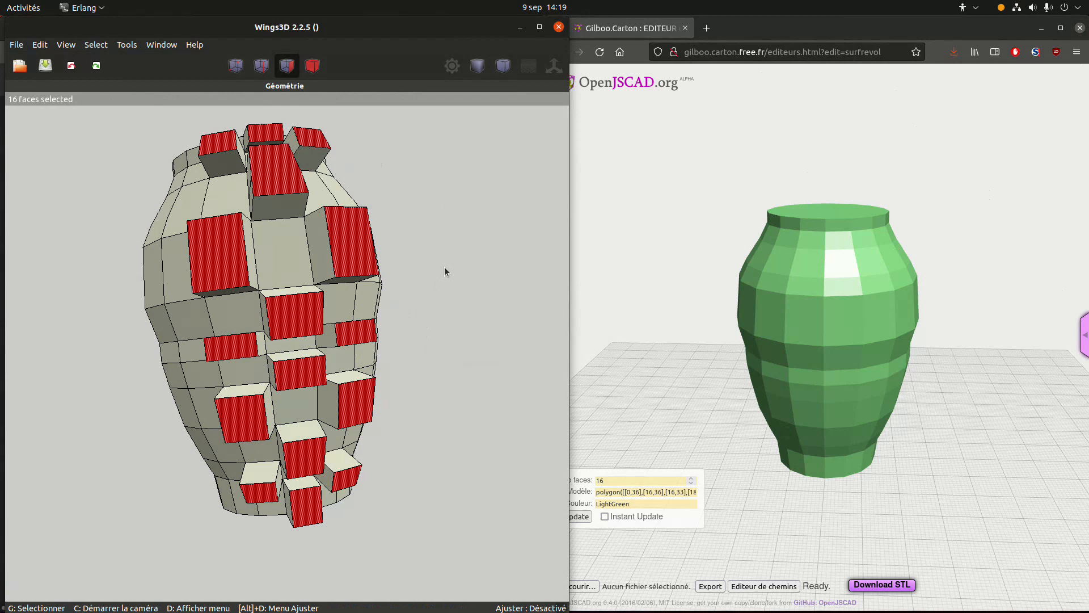
pyautogui.rightClick(446, 270)
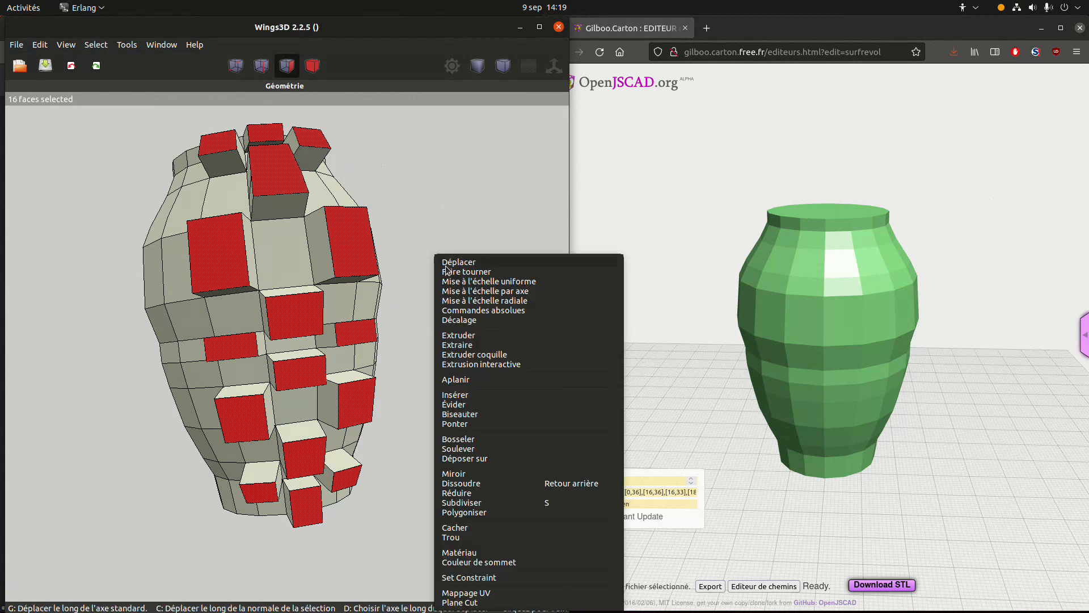
pyautogui.click(505, 281)
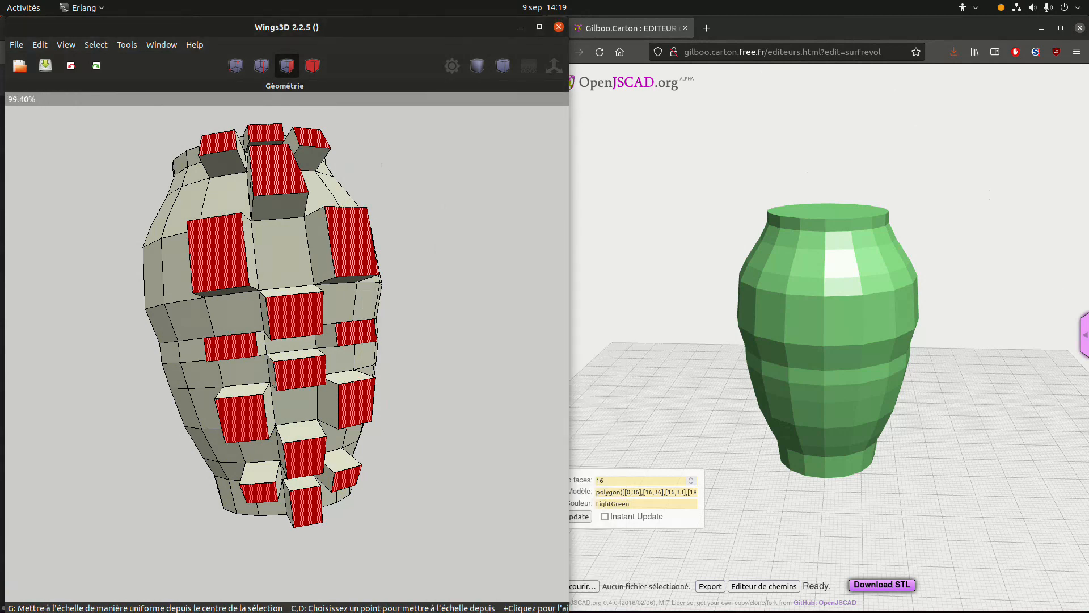
pyautogui.press('Tab')
pyautogui.write('0')
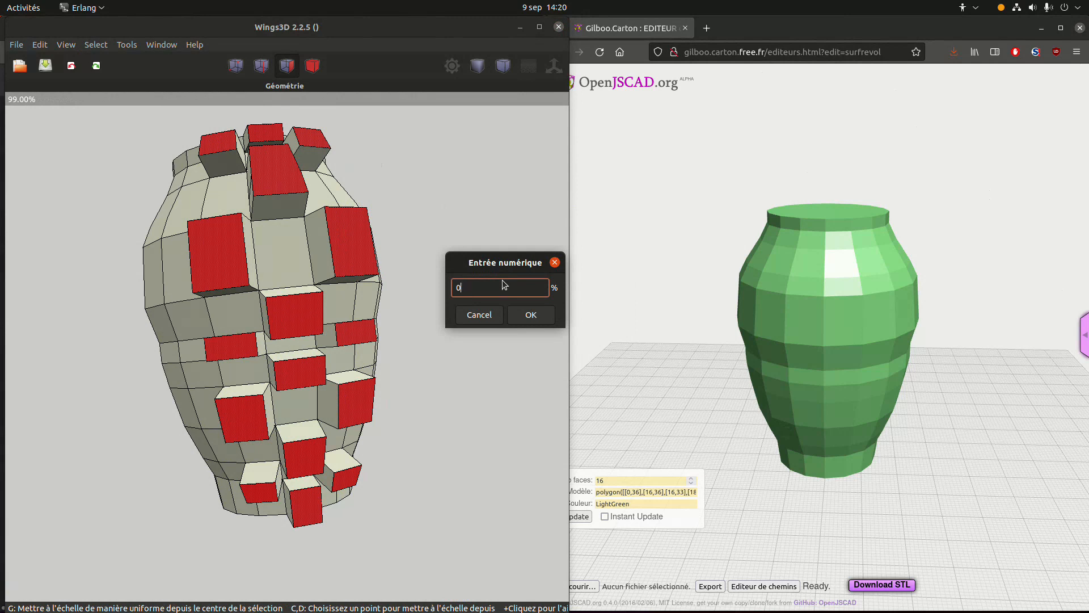
pyautogui.click(531, 314)
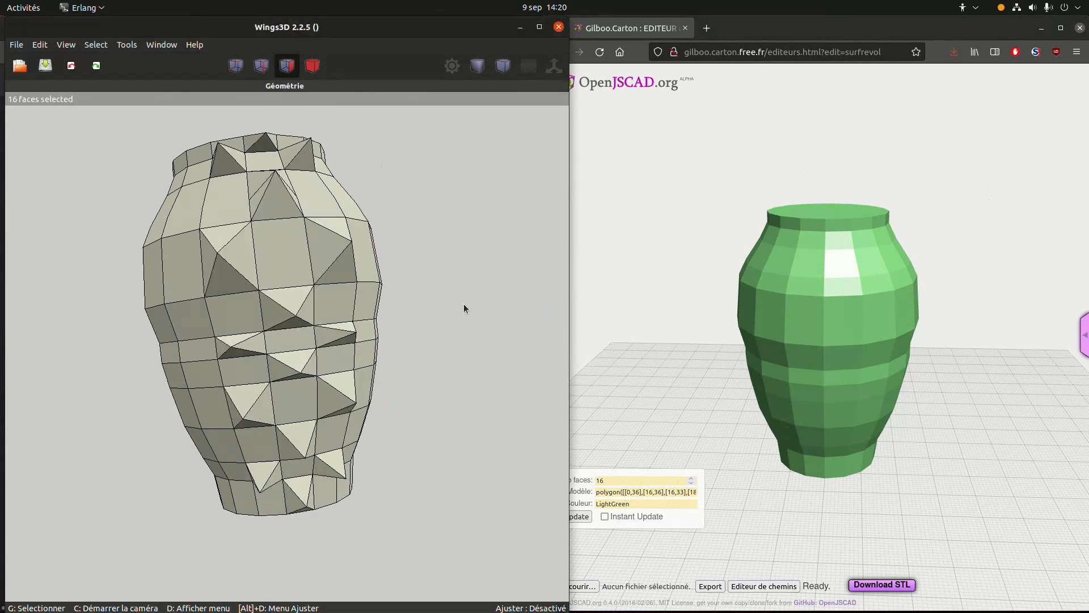
# Add the twelve flat faces between the pyramids on the vase's body and base to the selection
pyautogui.middleClick(467, 312)
pyautogui.click(299, 365)
pyautogui.click(299, 368)
pyautogui.click(298, 311)
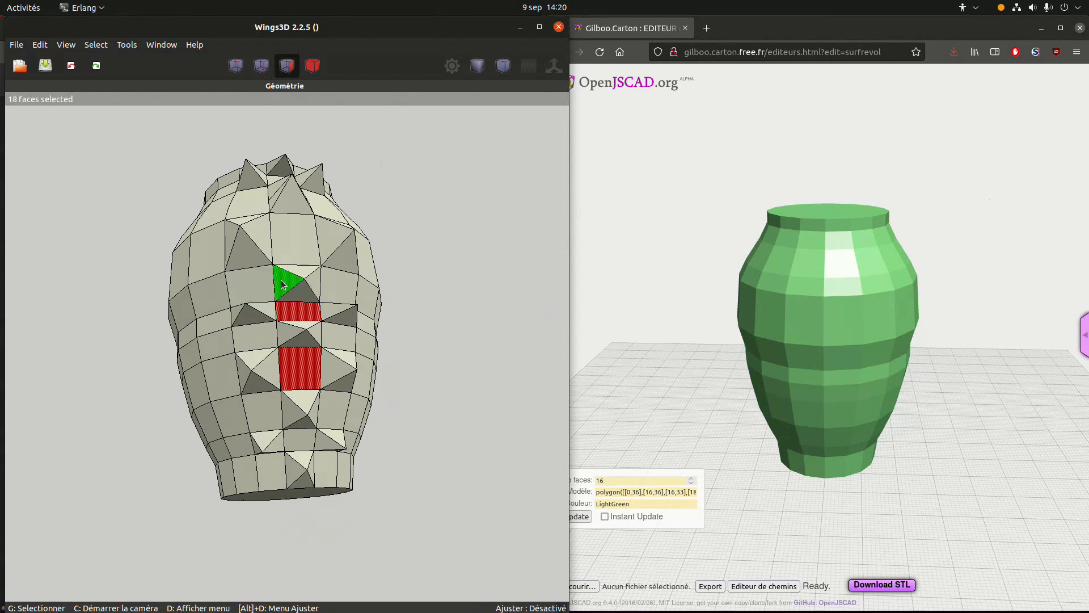
pyautogui.click(295, 238)
pyautogui.click(339, 285)
pyautogui.click(250, 284)
pyautogui.click(254, 335)
pyautogui.click(338, 336)
pyautogui.click(334, 409)
pyautogui.click(262, 409)
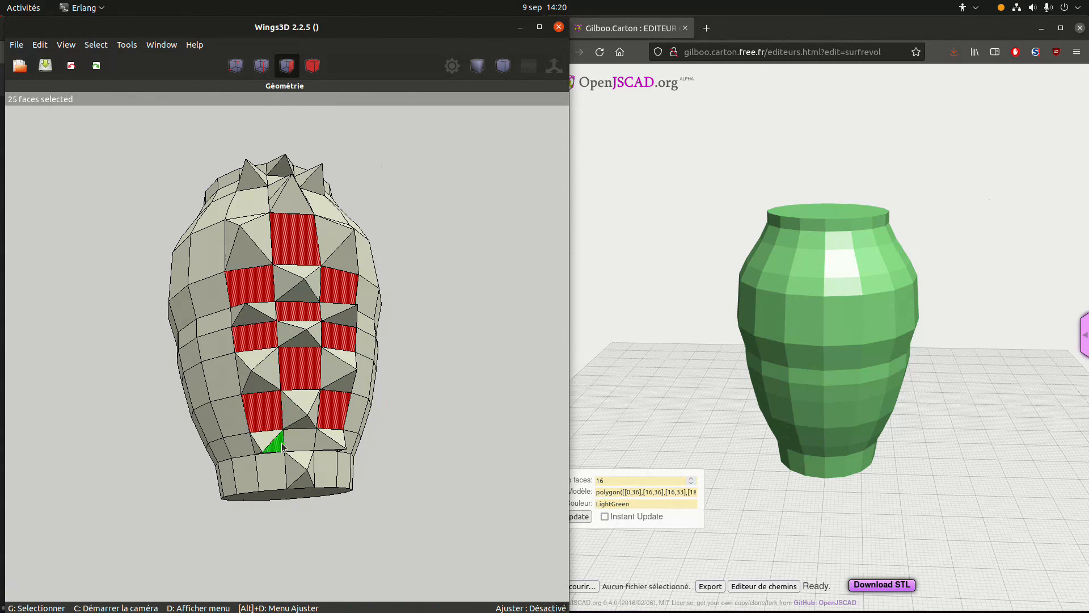
pyautogui.click(299, 439)
pyautogui.click(271, 470)
pyautogui.click(318, 475)
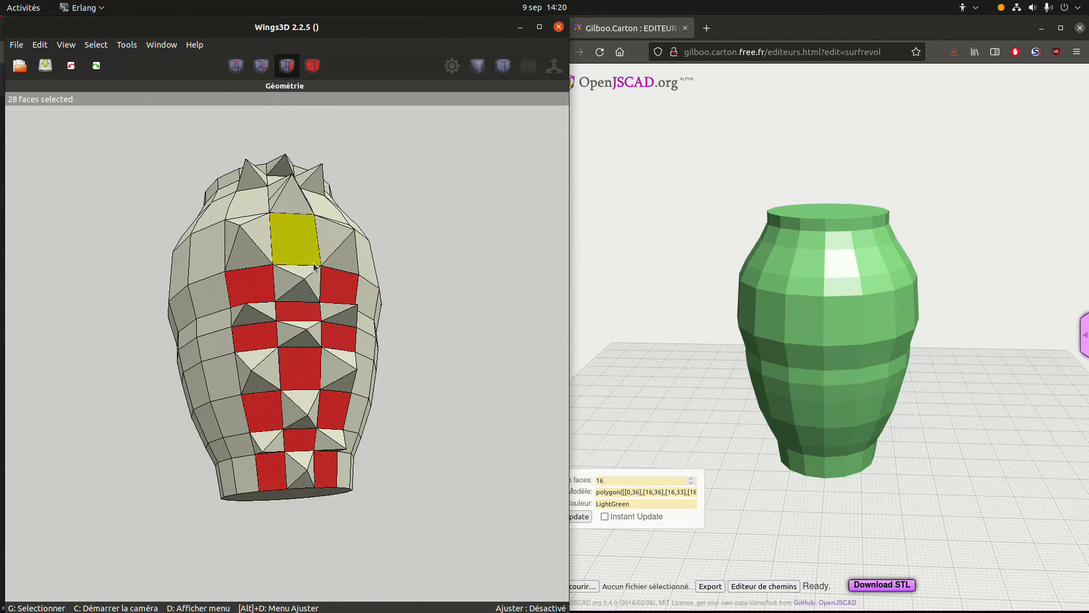
# Add the remaining flat faces between the pyramids on the shoulder, neck and rim to the selection
pyautogui.middleClick(334, 269)
pyautogui.click(281, 249)
pyautogui.click(294, 236)
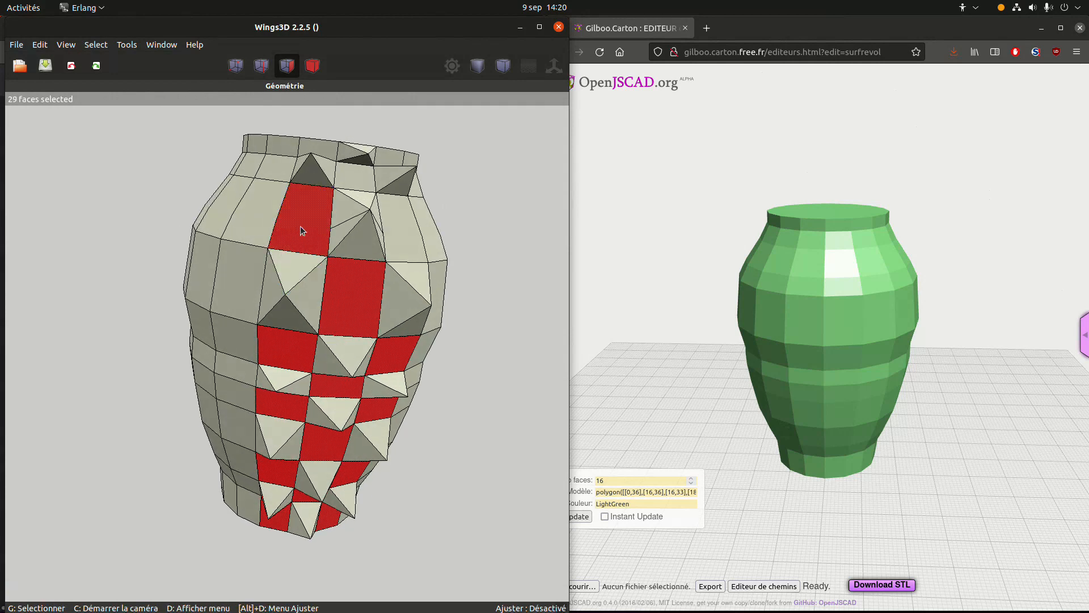
pyautogui.click(325, 143)
pyautogui.click(366, 146)
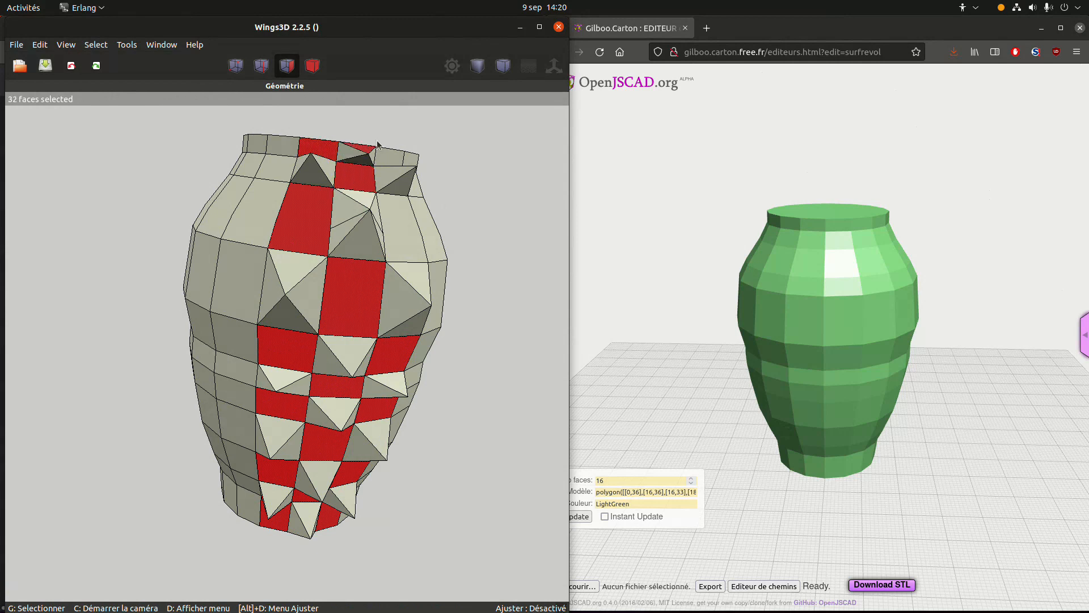
pyautogui.click(402, 227)
pyautogui.middleClick(504, 272)
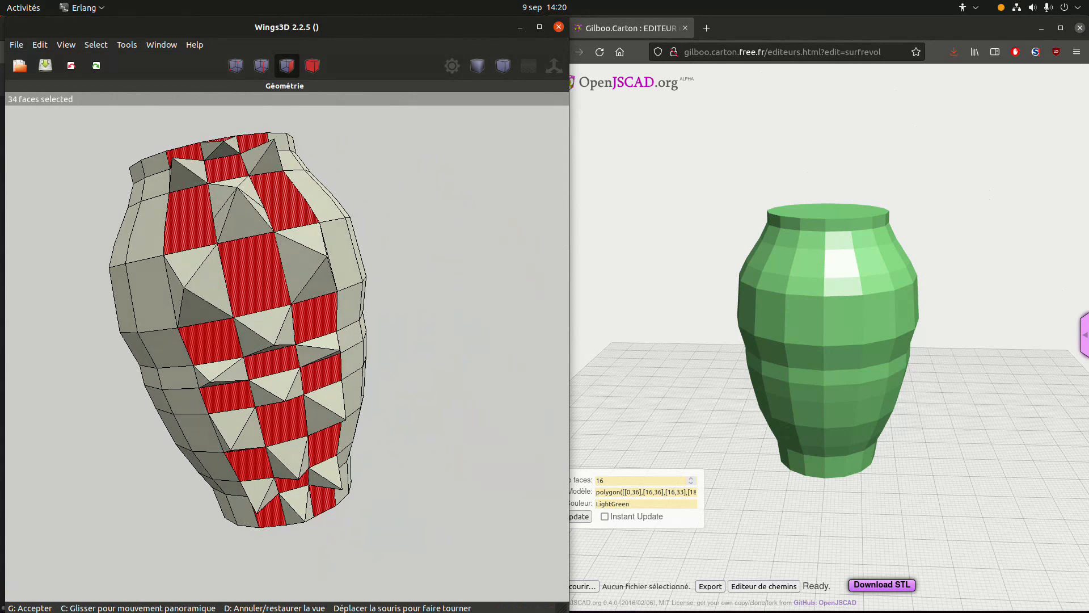
pyautogui.click(437, 230)
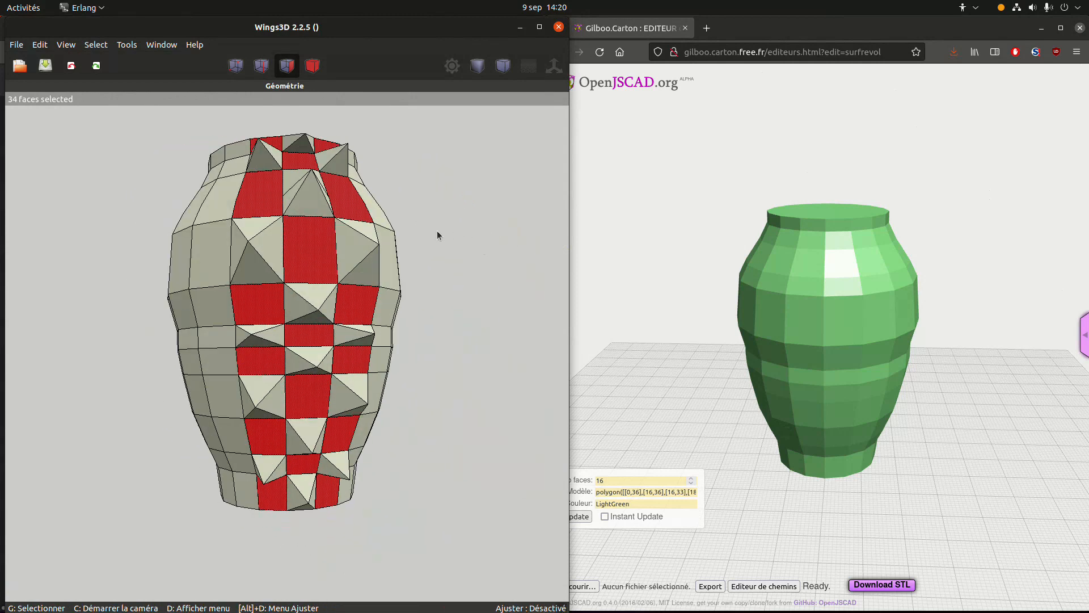
# Extrude the enlarged face selection along the normals by 6
pyautogui.rightClick(436, 230)
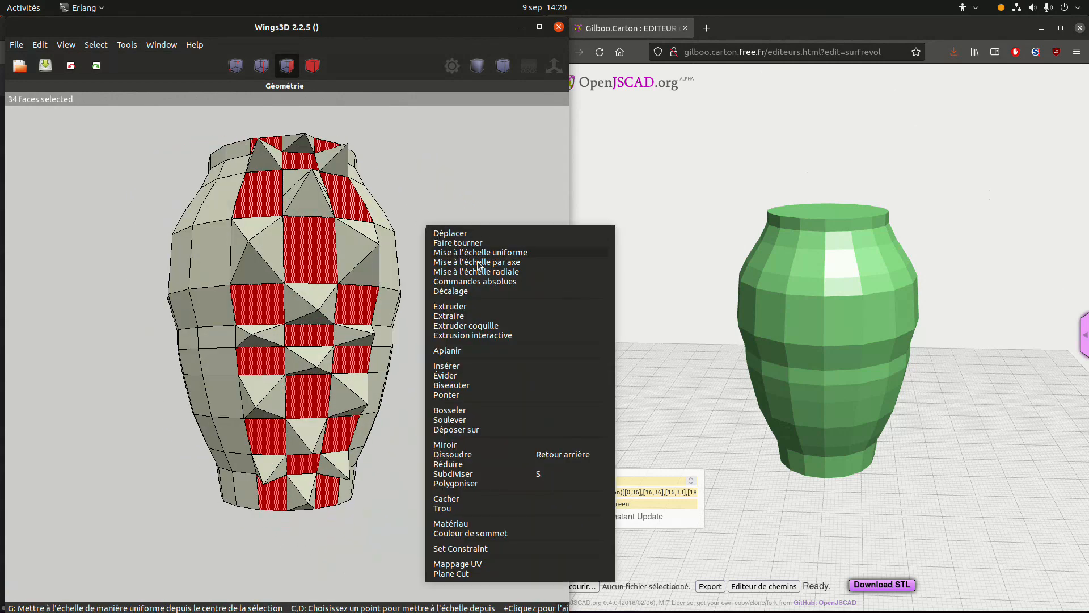
pyautogui.click(491, 311)
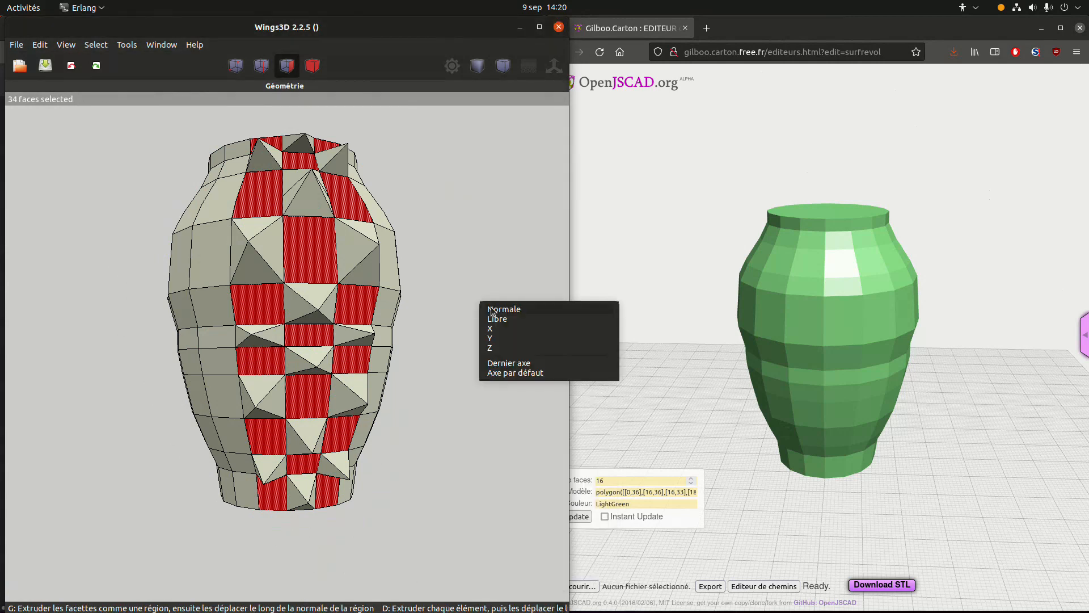
pyautogui.click(504, 309)
pyautogui.press('Tab')
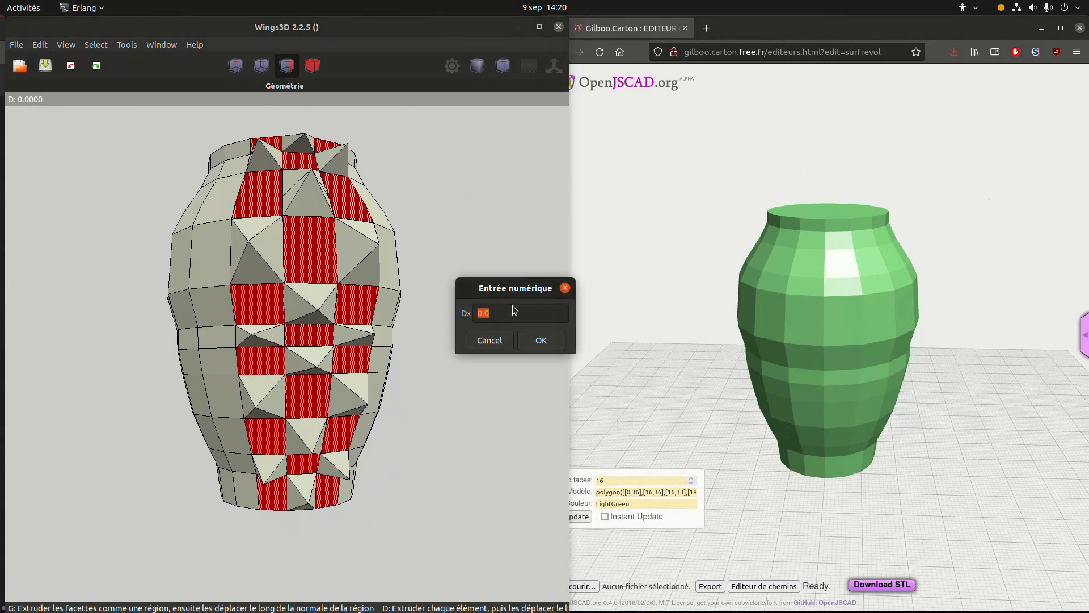
pyautogui.write('6')
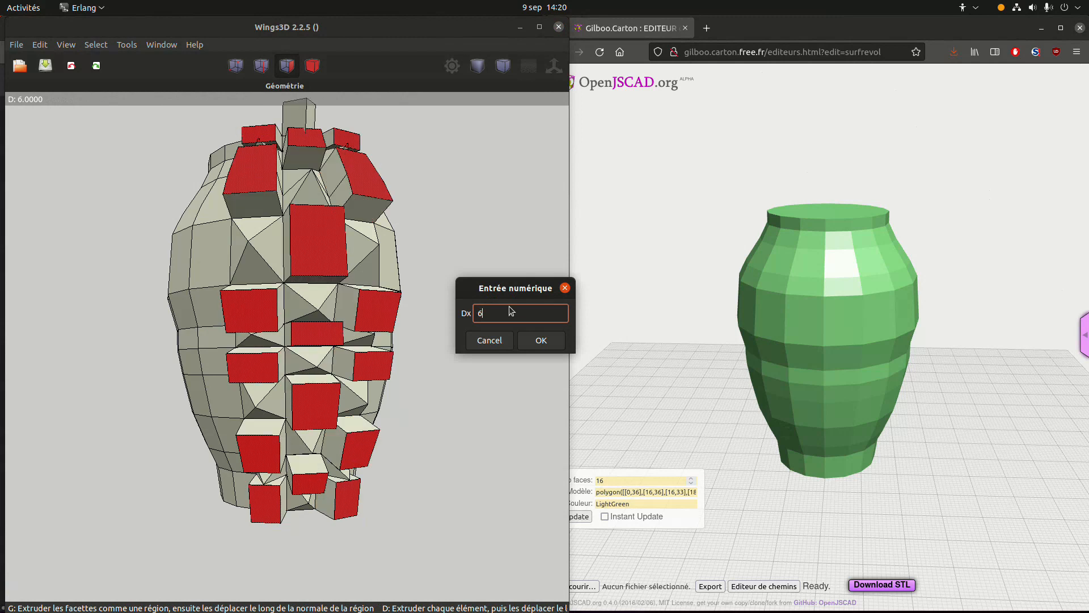
pyautogui.click(547, 343)
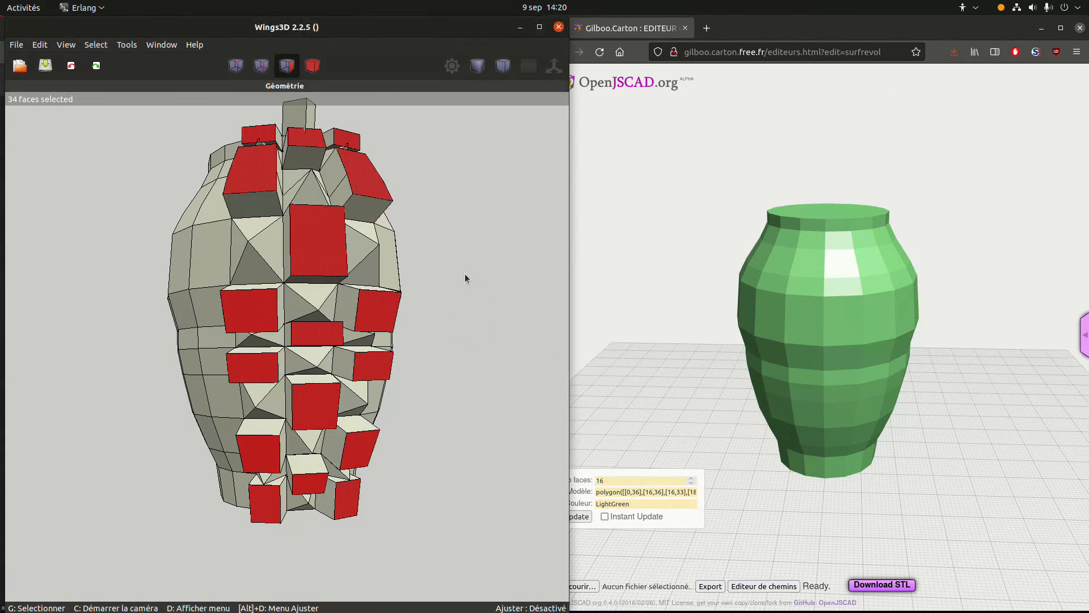
# Collapse the second set of extruded faces into pyramids by scaling them uniformly to 0%
pyautogui.rightClick(465, 275)
pyautogui.click(507, 285)
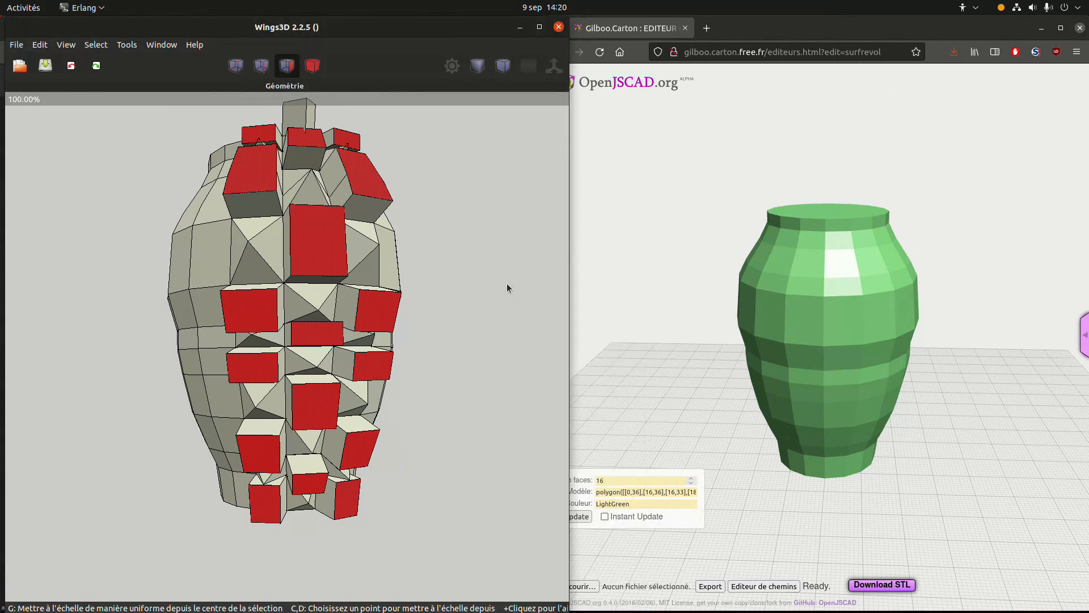
pyautogui.press('Tab')
pyautogui.write('0')
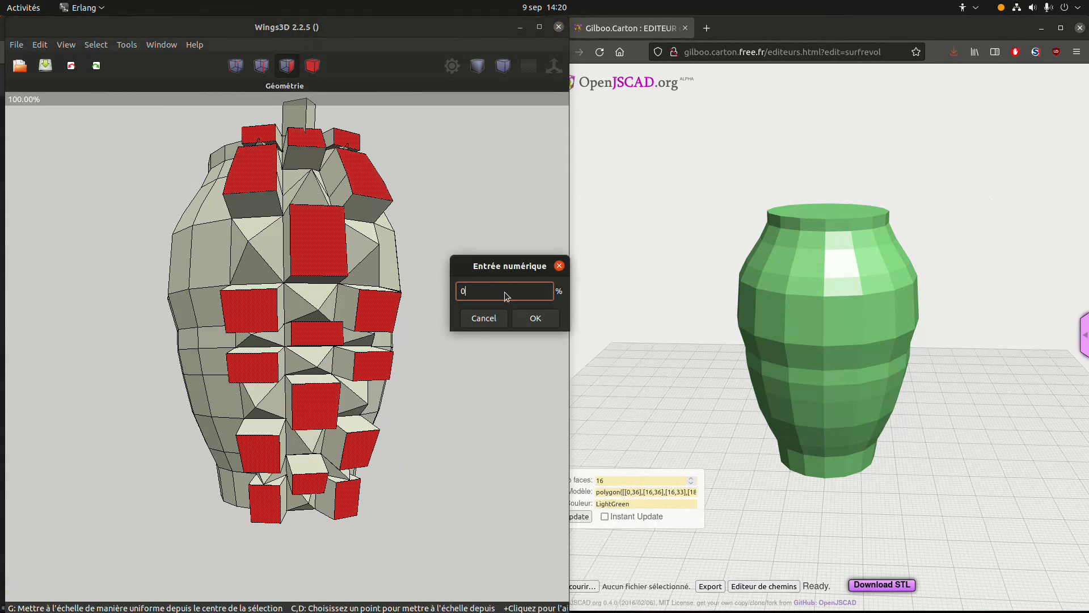
pyautogui.click(535, 317)
pyautogui.middleClick(536, 318)
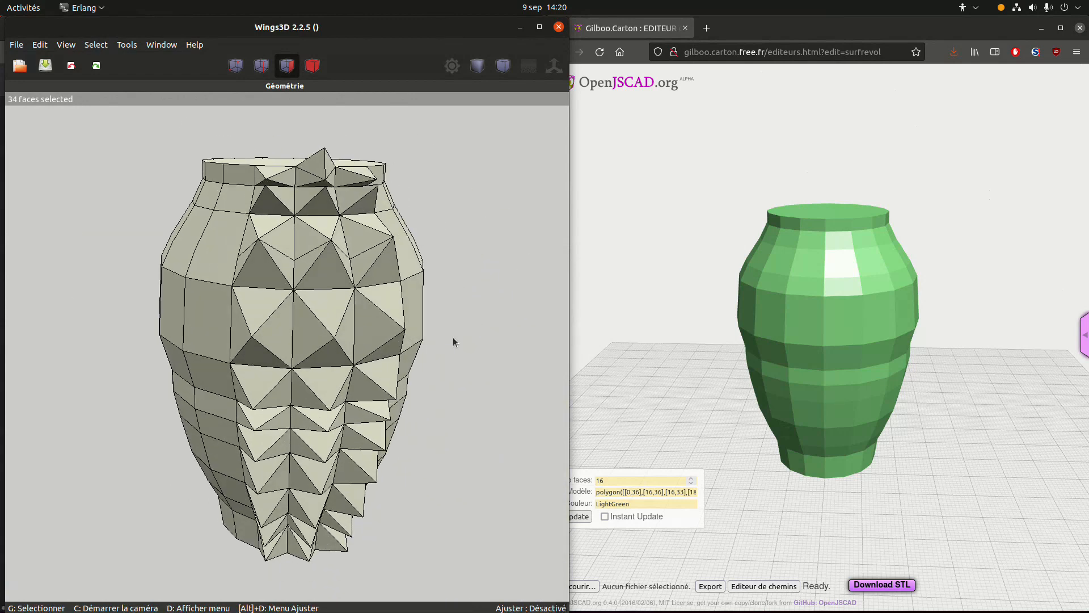
pyautogui.click(451, 337)
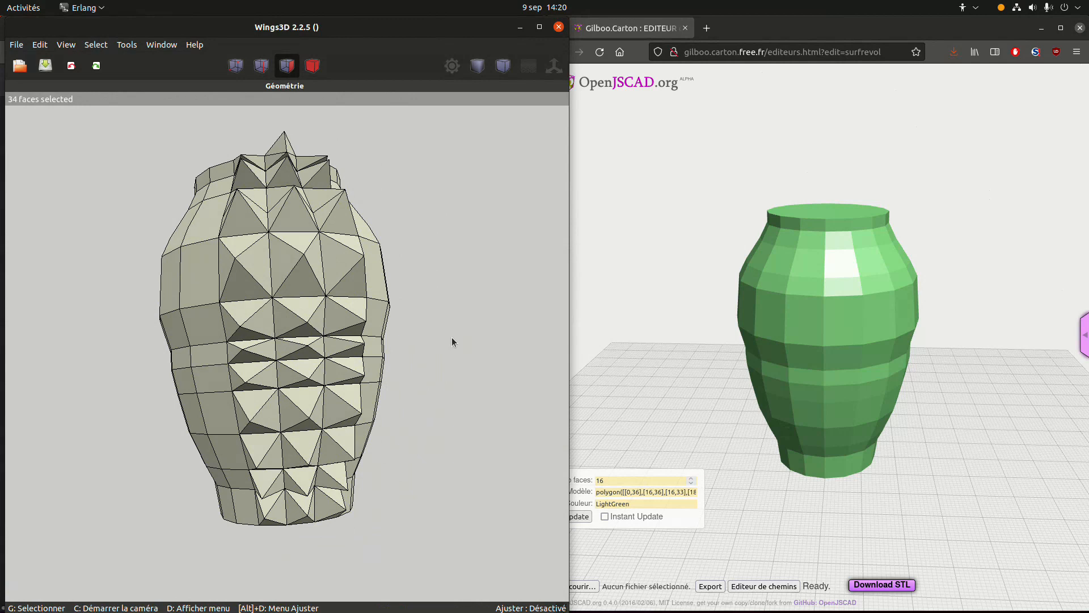
pyautogui.moveTo(412, 610)
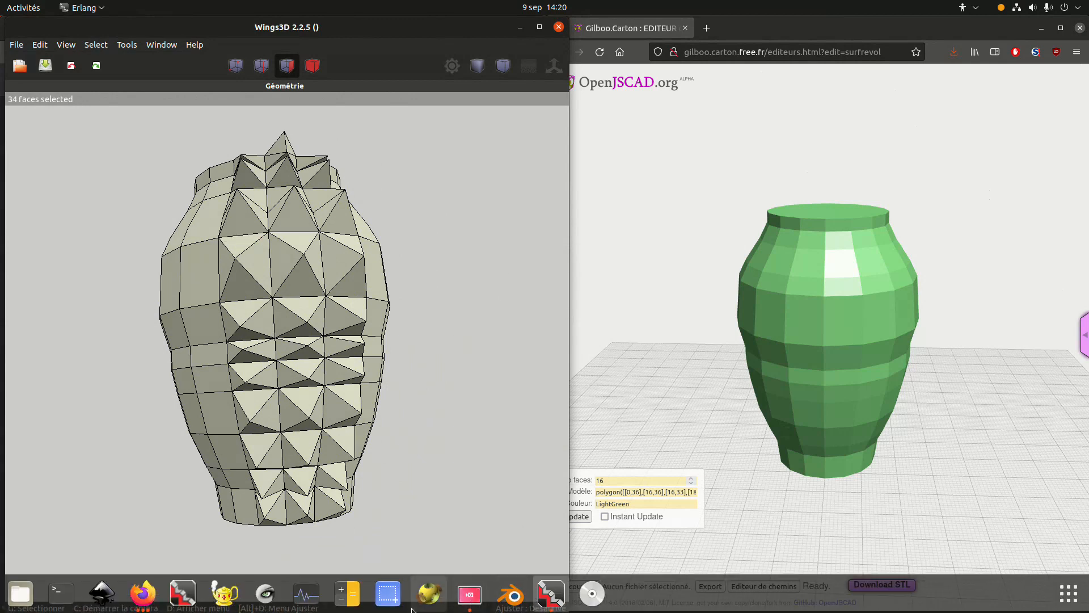